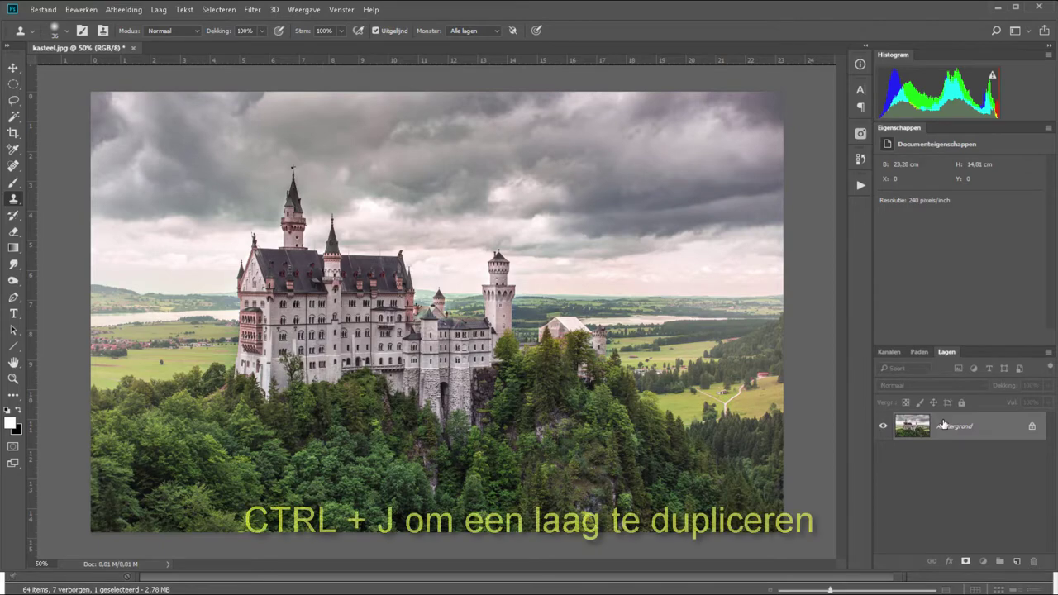
# - Duplicate the castle photo layer and set the copy's blend mode to Zwak licht (Soft Light)
pyautogui.hotkey('ctrl', 'j')
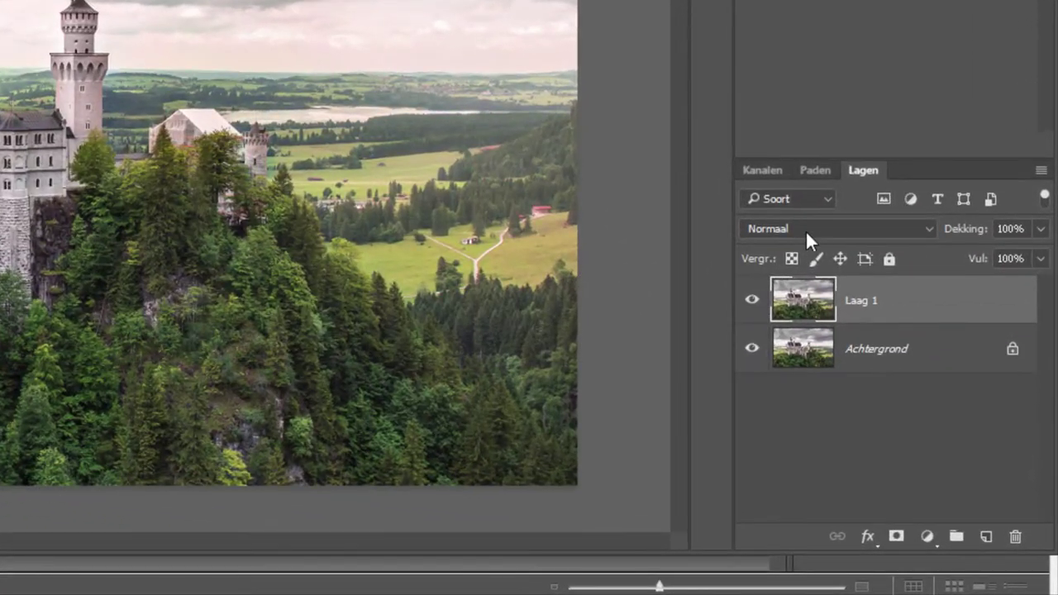
pyautogui.click(822, 229)
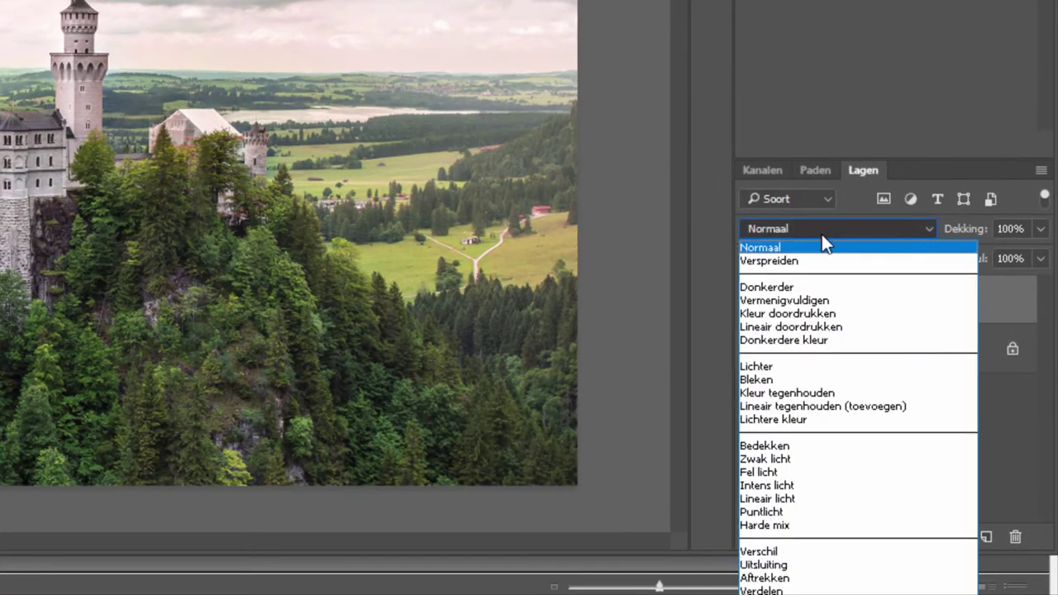
pyautogui.click(798, 460)
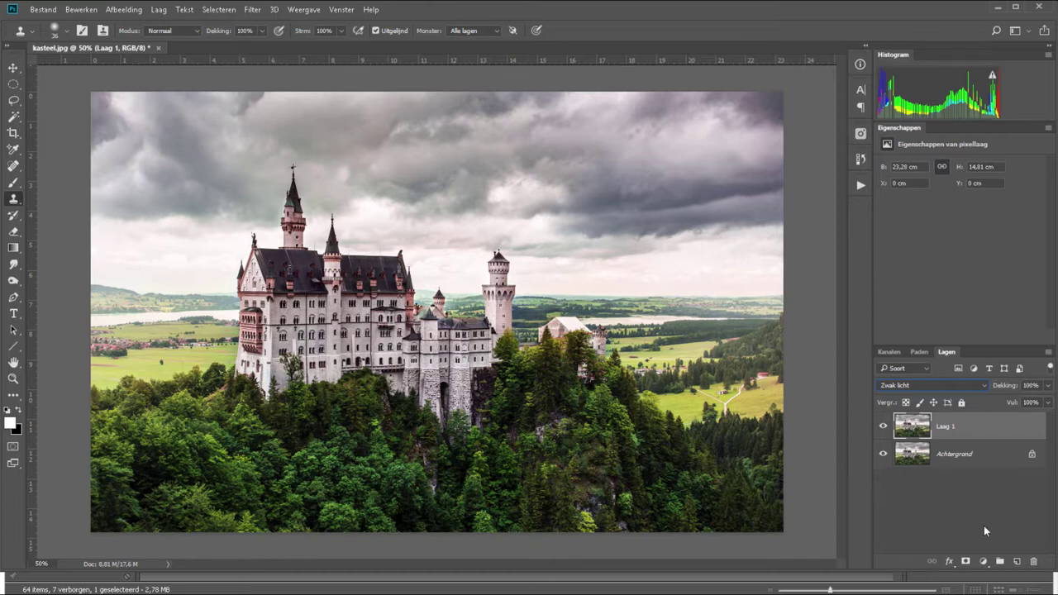
# - Create a new empty layer and rename it 'mist 1'
pyautogui.click(1016, 561)
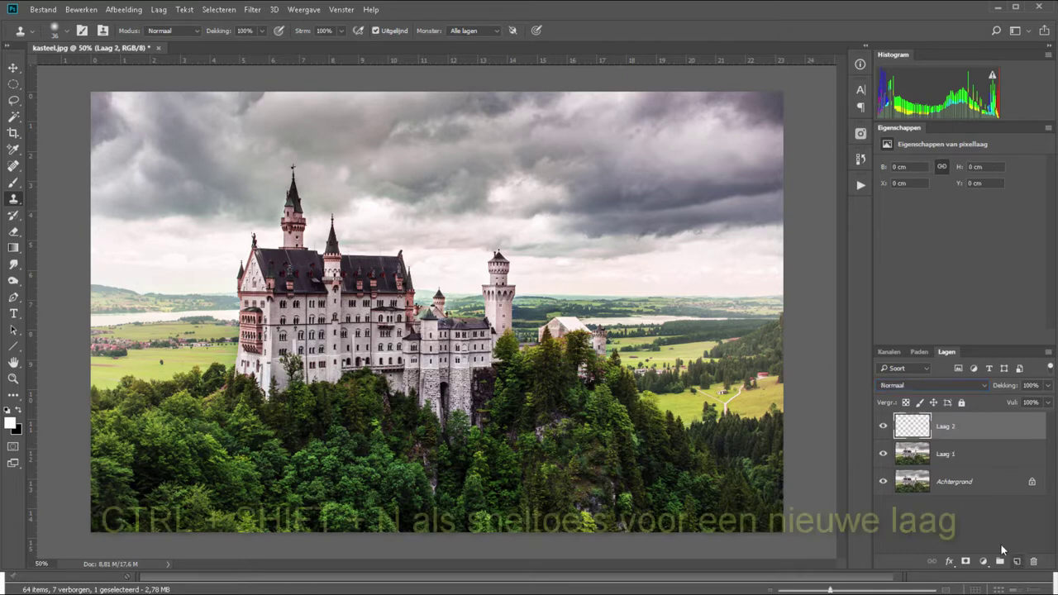
pyautogui.doubleClick(942, 426)
pyautogui.write('mist 1')
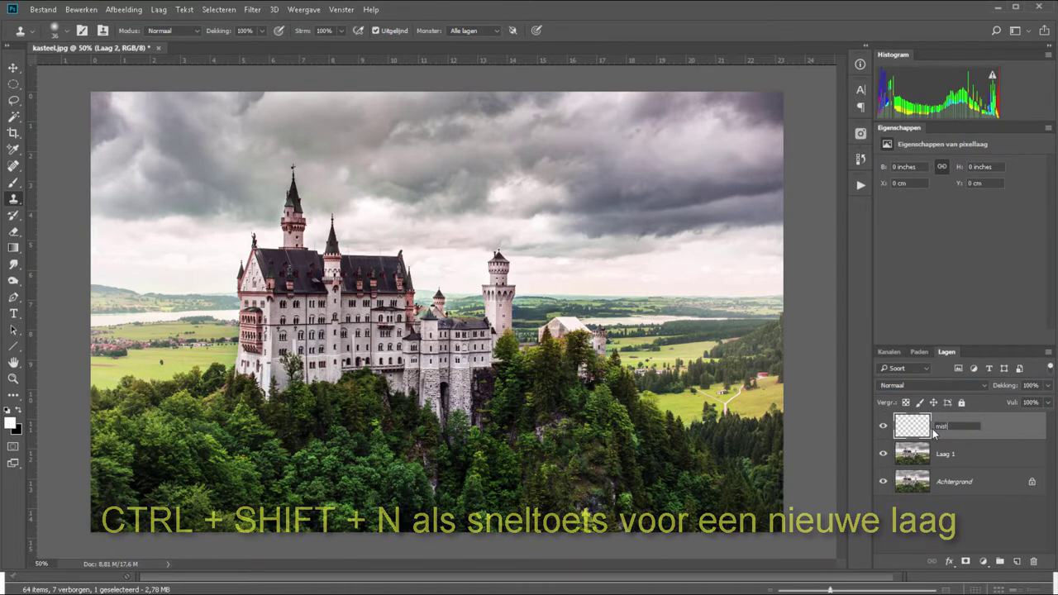
pyautogui.press('Return')
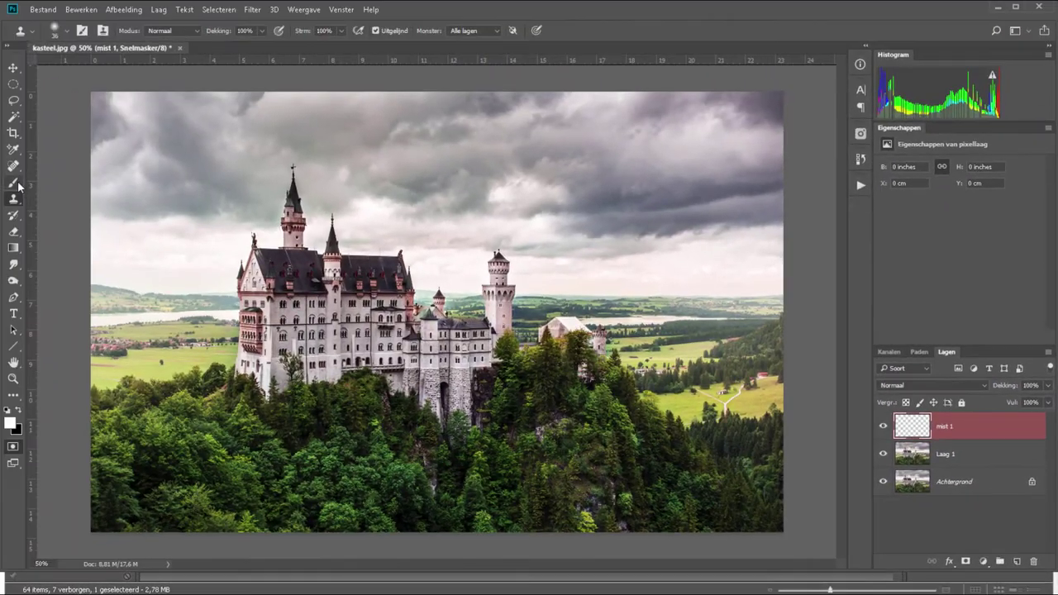
# - Switch to the Brush tool and set its size to 193 px
pyautogui.press('b')
pyautogui.rightClick(253, 261)
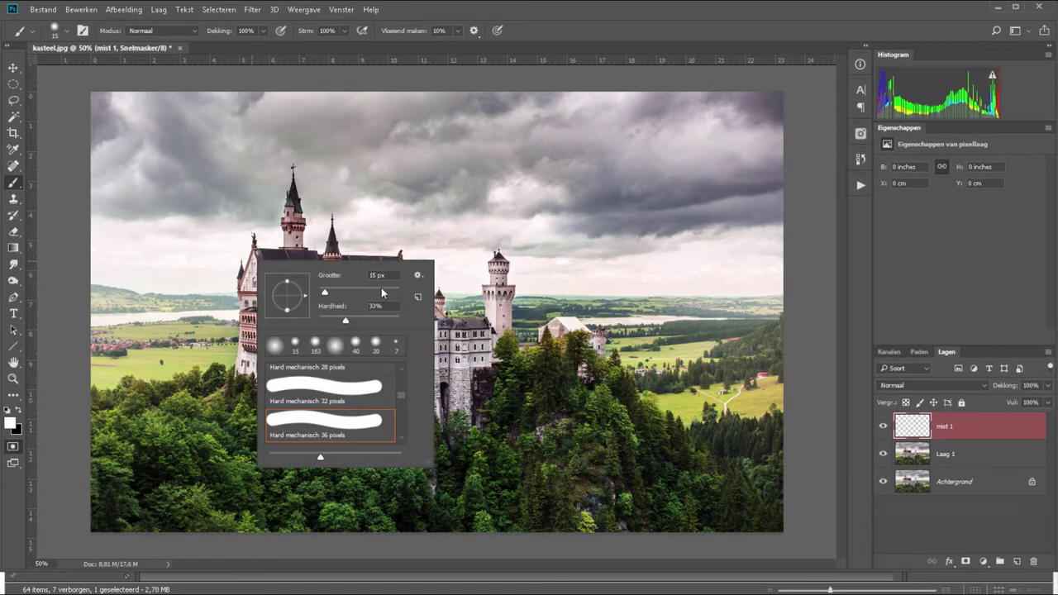
pyautogui.click(376, 291)
pyautogui.press('Return')
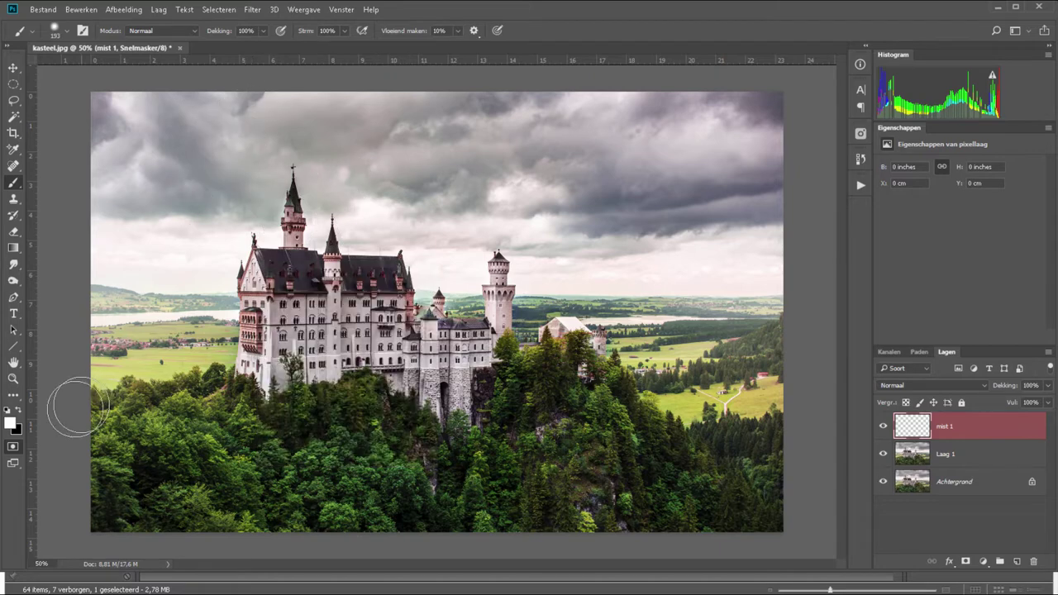
# - Paint black quick-mask strokes over the sky, erase some near the spire with white, then clear them
pyautogui.click(19, 410)
pyautogui.moveTo(153, 219)
pyautogui.mouseDown()
pyautogui.moveTo(661, 328)
pyautogui.moveTo(389, 318)
pyautogui.moveTo(192, 372)
pyautogui.moveTo(207, 434)
pyautogui.moveTo(529, 453)
pyautogui.mouseUp()
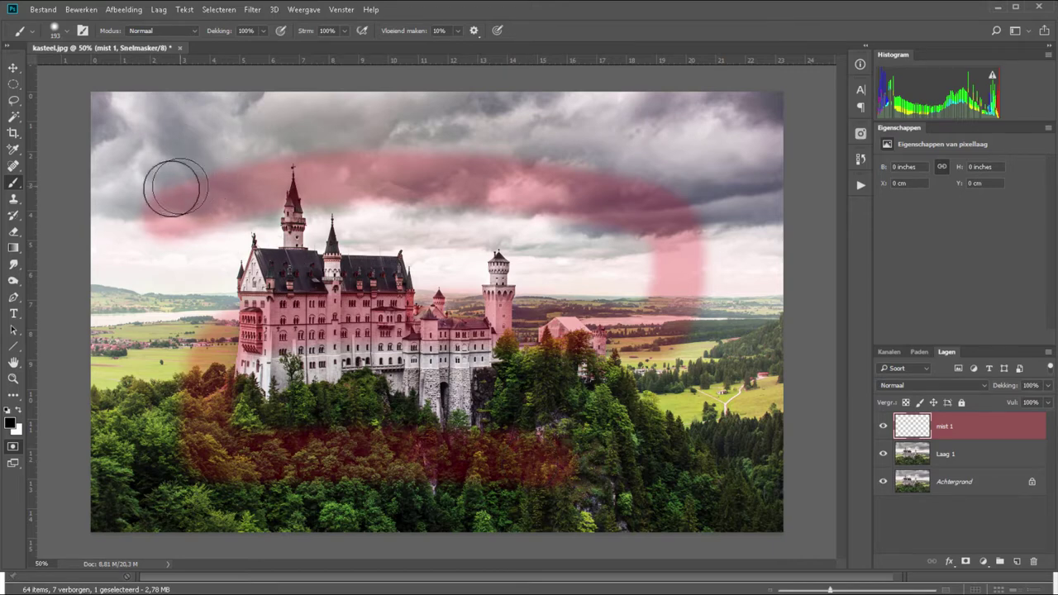
pyautogui.moveTo(172, 184)
pyautogui.mouseDown()
pyautogui.moveTo(255, 151)
pyautogui.moveTo(358, 144)
pyautogui.mouseUp()
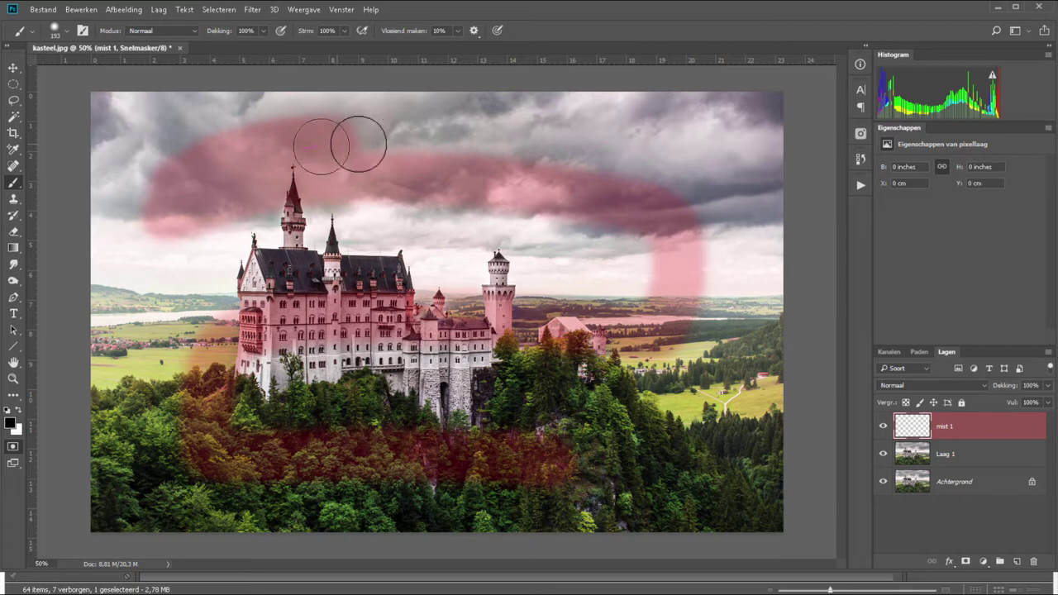
pyautogui.click(19, 410)
pyautogui.moveTo(304, 240)
pyautogui.mouseDown()
pyautogui.moveTo(314, 184)
pyautogui.moveTo(303, 123)
pyautogui.mouseUp()
pyautogui.moveTo(271, 169); pyautogui.dragTo(256, 224)
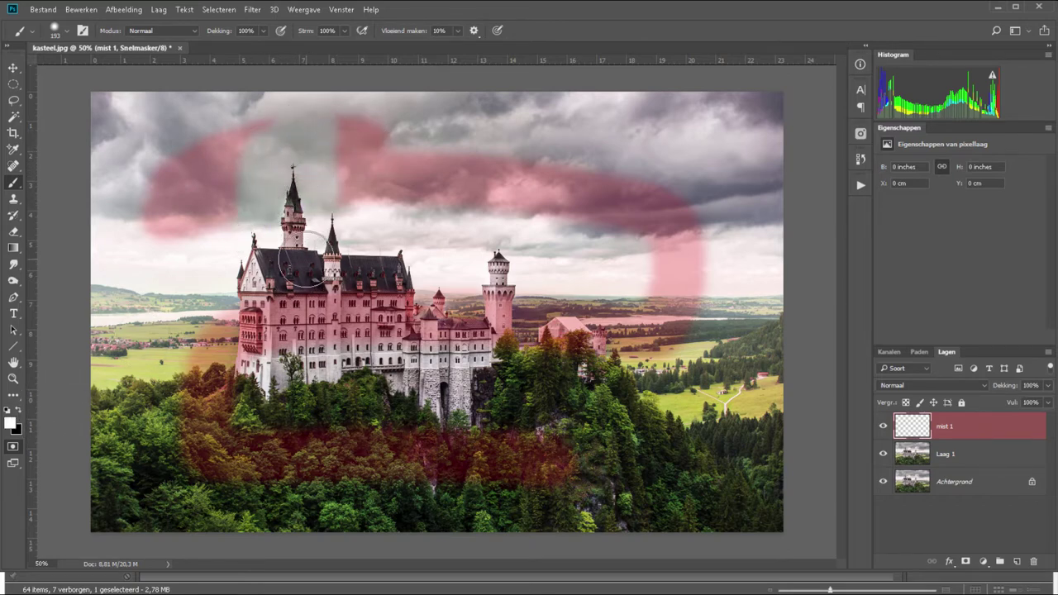
pyautogui.press('q')
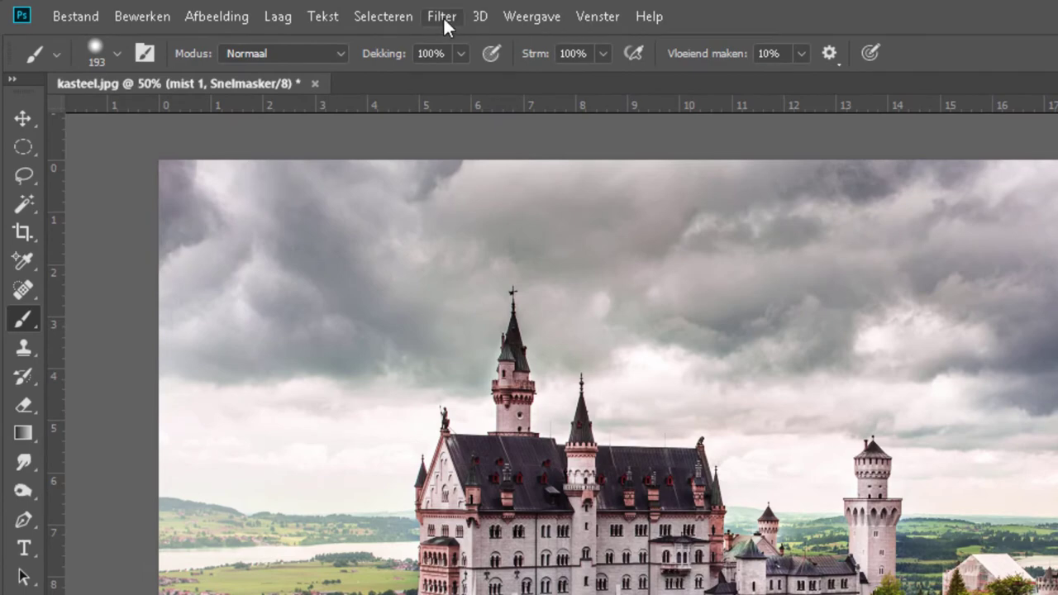
# - Render Wolken clouds into the quick mask and exit it to get a cloud-shaped selection
pyautogui.click(443, 16)
pyautogui.moveTo(496, 301)
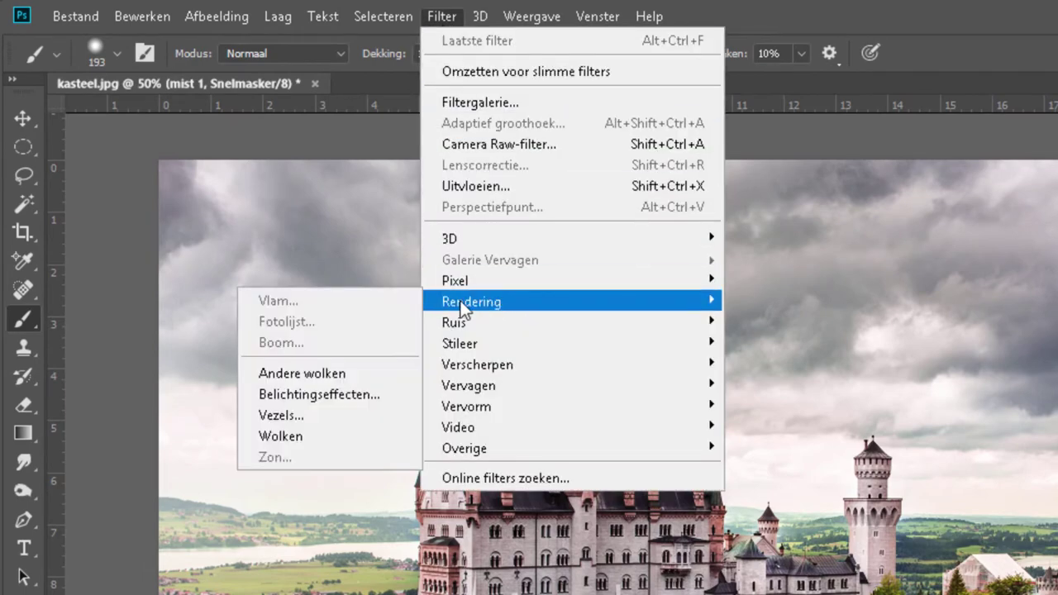
pyautogui.click(335, 436)
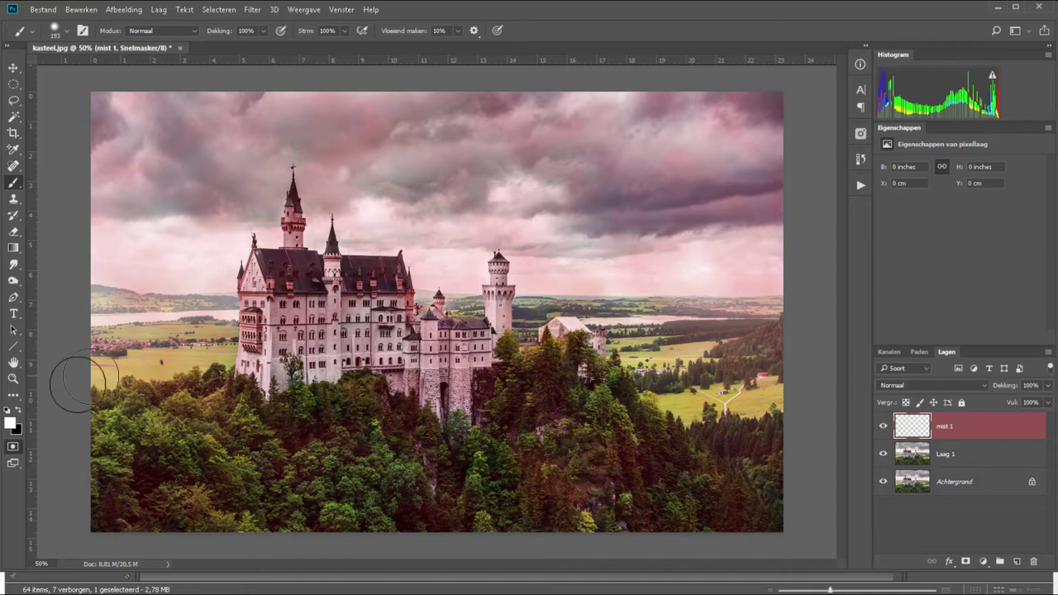
pyautogui.click(13, 447)
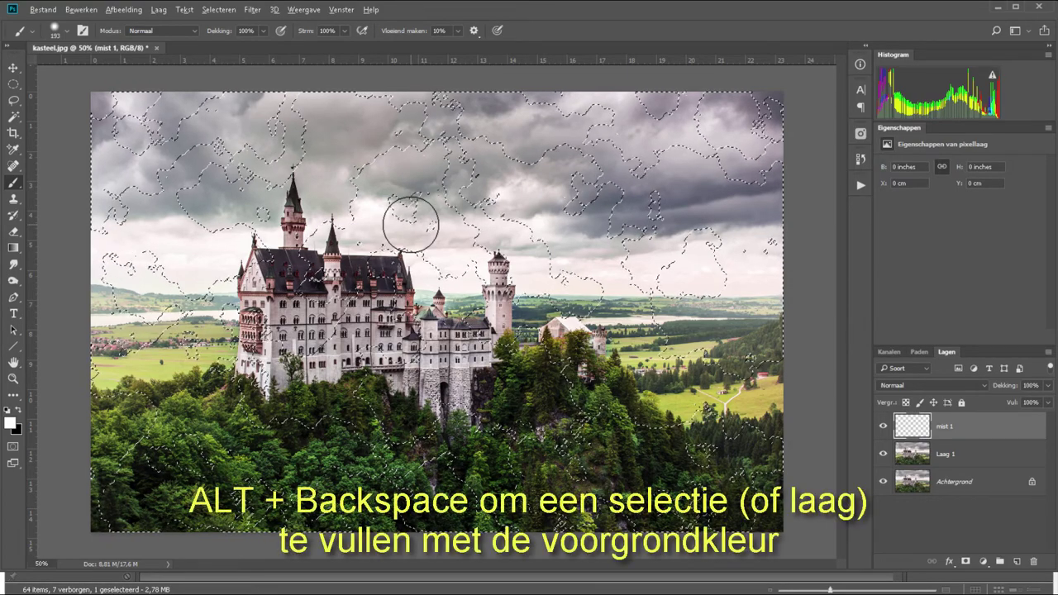
# - Fill the cloud selection with white on mist 1, deselect, and zoom out to the whole image
pyautogui.hotkey('alt', 'BackSpace')
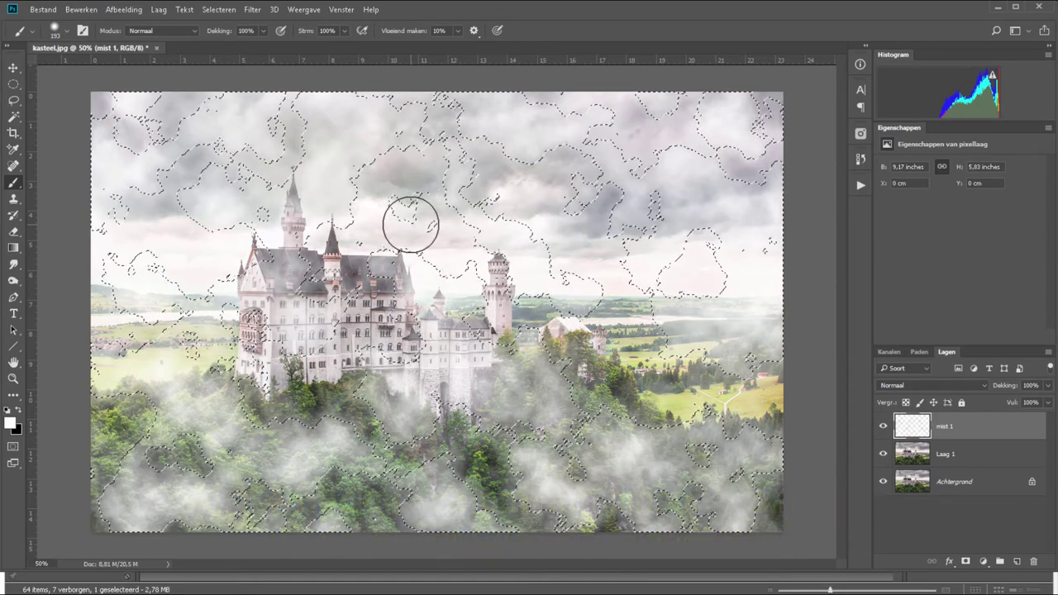
pyautogui.hotkey('ctrl', 'd')
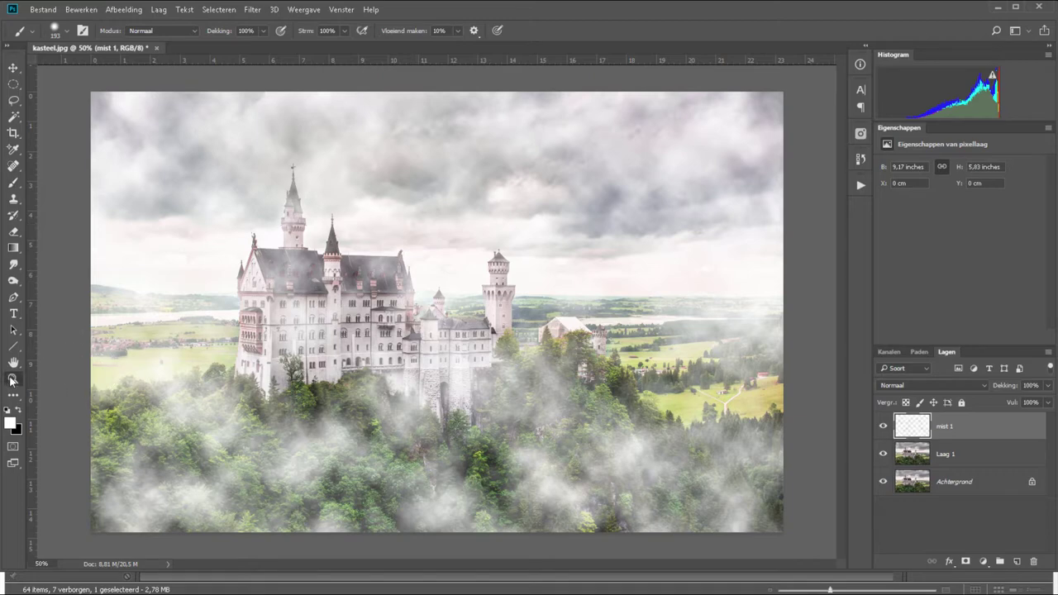
pyautogui.click(12, 379)
pyautogui.keyDown('alt'); pyautogui.click(312, 346); pyautogui.keyUp('alt')
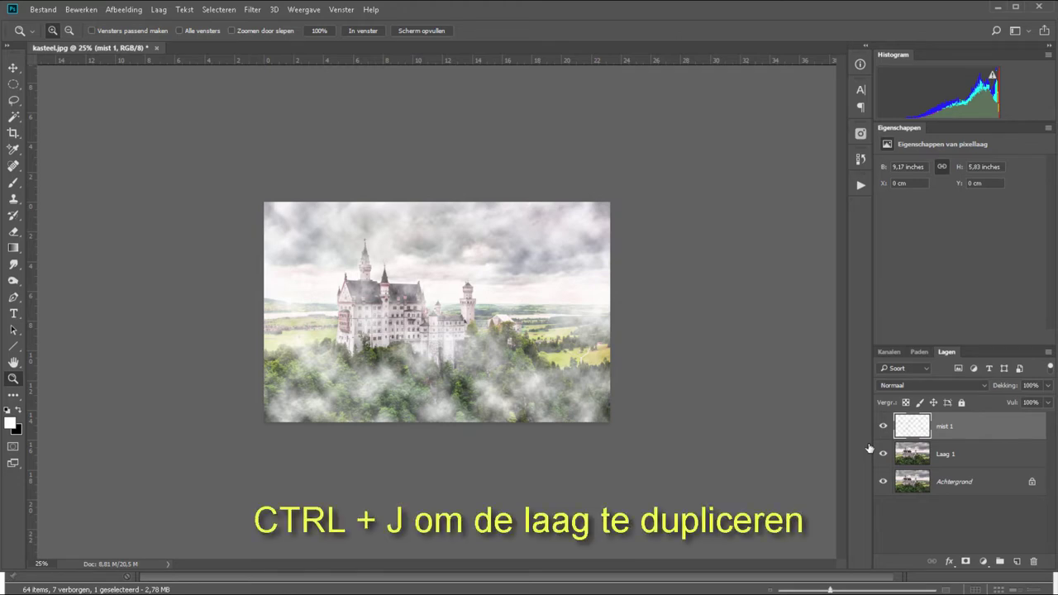
# - Duplicate mist 1 as a hidden layer named 'mist 2', then make mist 1 active
pyautogui.hotkey('ctrl', 'j')
pyautogui.doubleClick(945, 427)
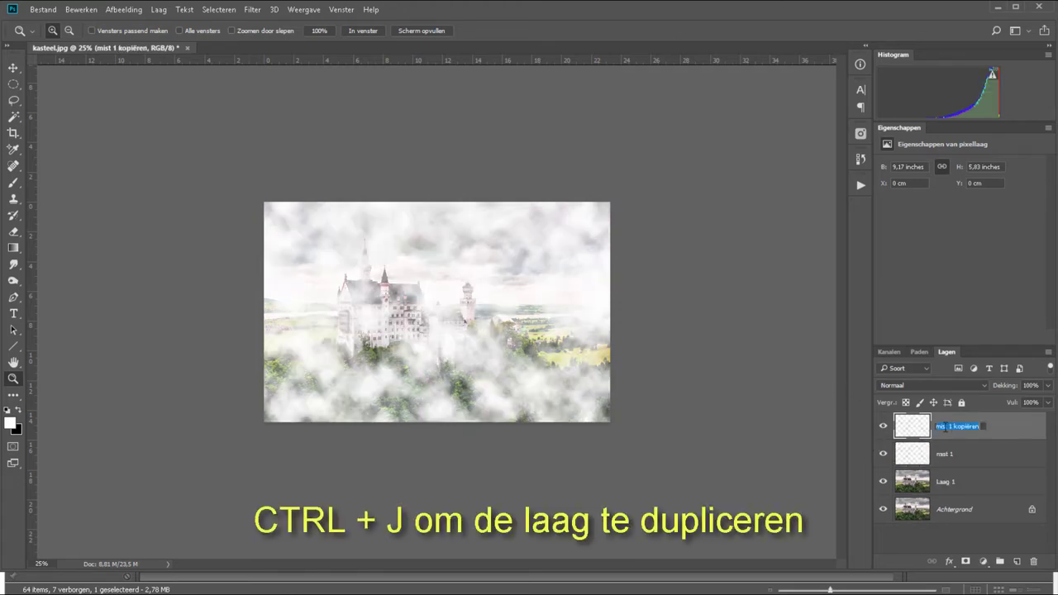
pyautogui.press('End')
pyautogui.hotkey('ctrl', 'shift', 'Left')
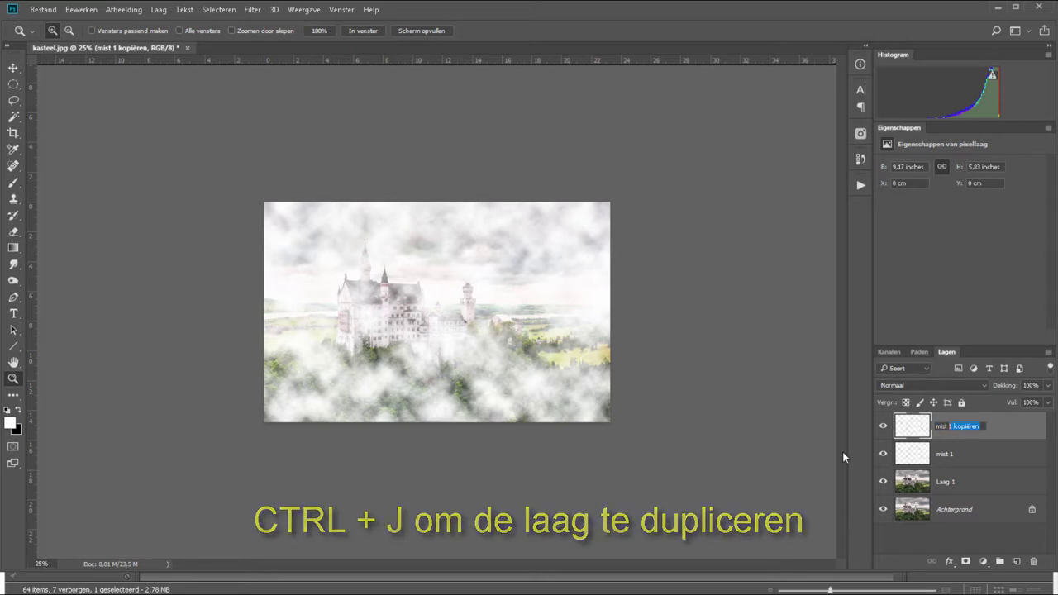
pyautogui.write('2')
pyautogui.press('Return')
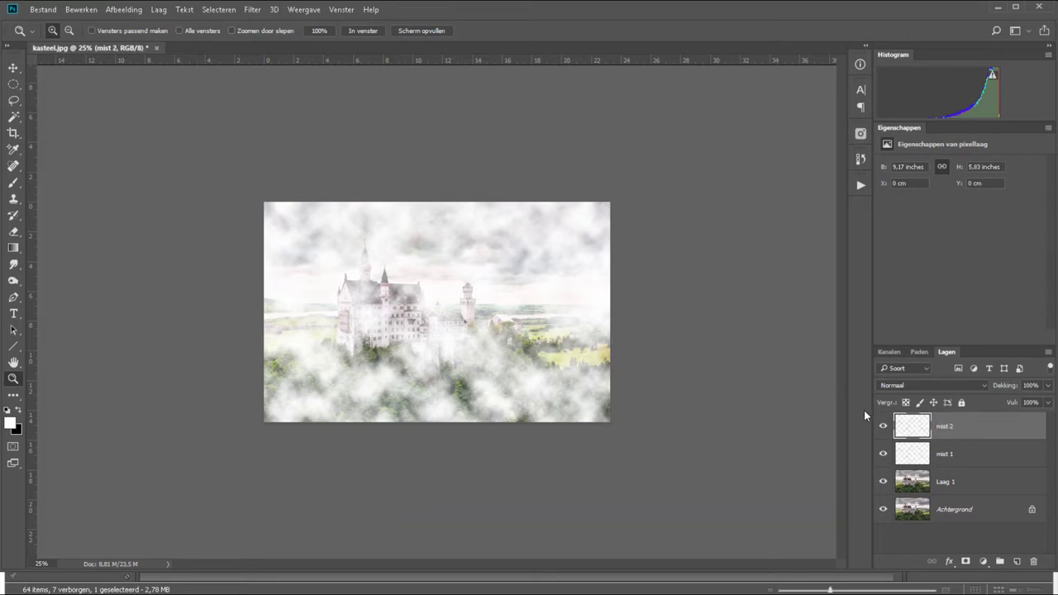
pyautogui.click(883, 426)
pyautogui.click(954, 456)
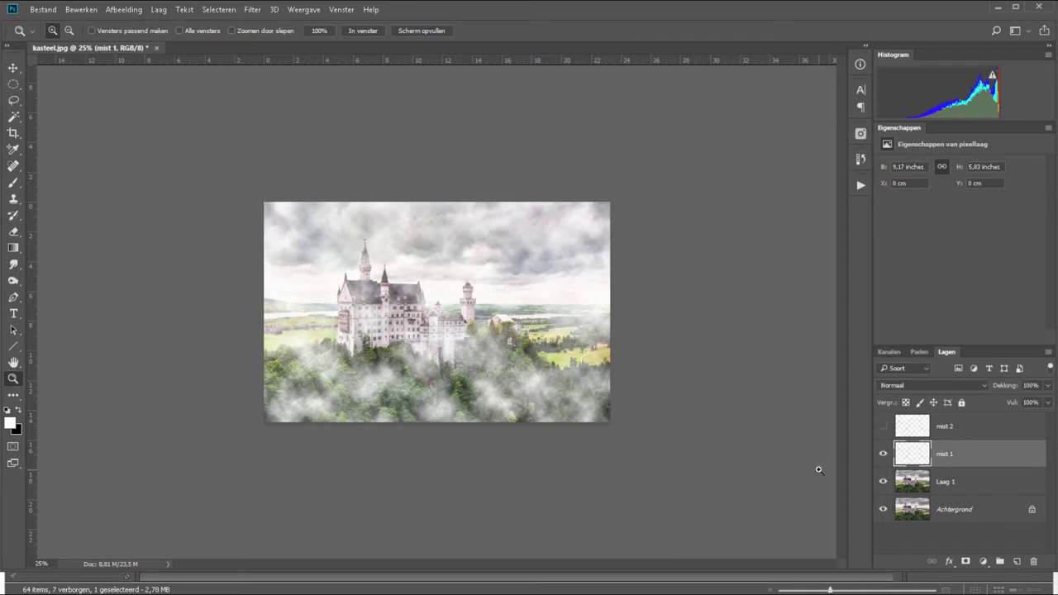
# - Scale the mist 1 fog up to about 177%, beyond the canvas edges
pyautogui.hotkey('ctrl', 't')
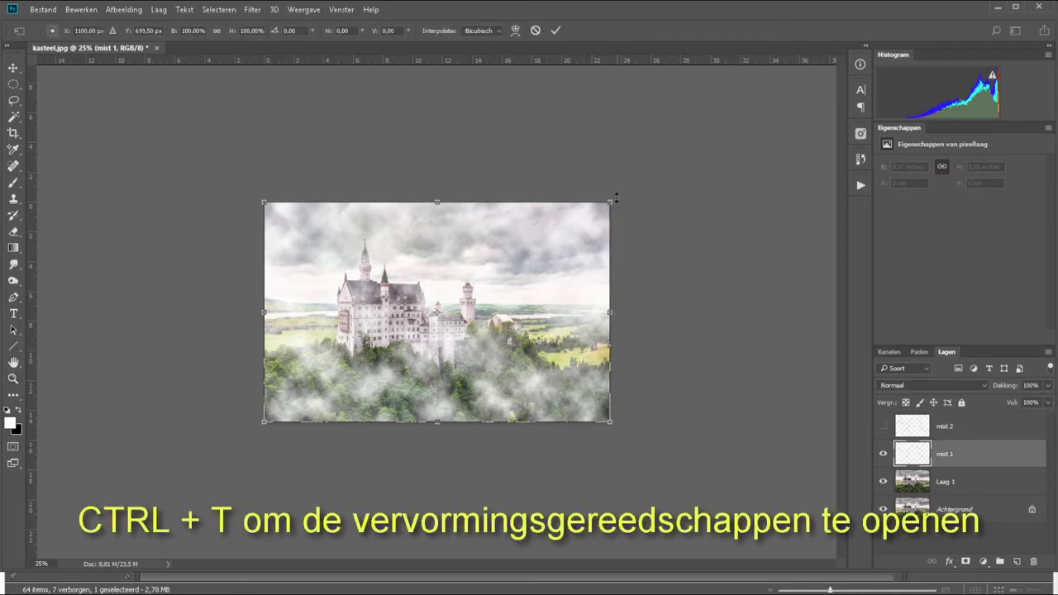
pyautogui.moveTo(610, 201); pyautogui.dragTo(744, 117)
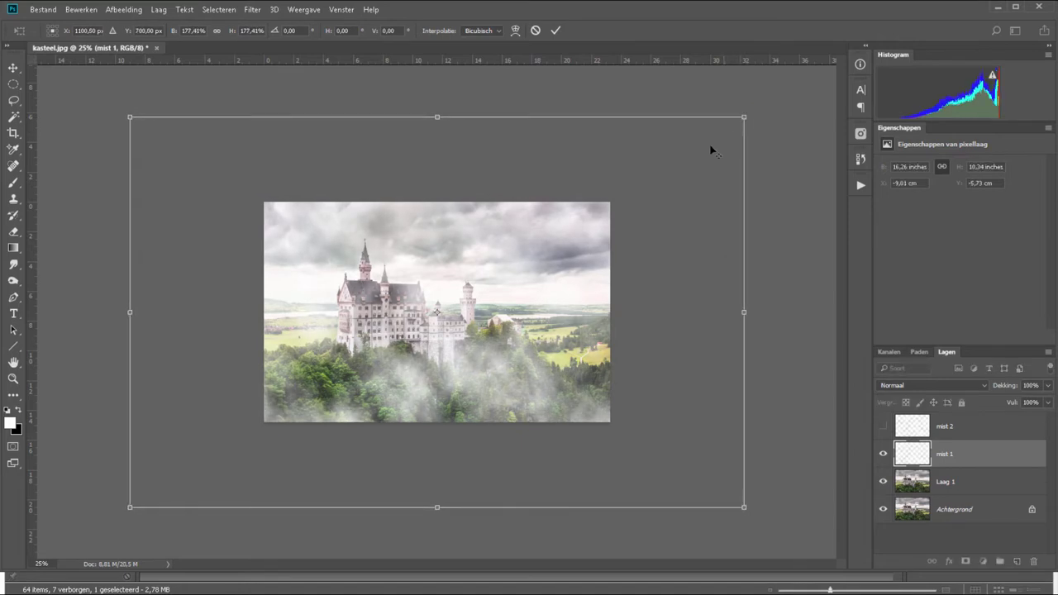
pyautogui.press('Return')
pyautogui.press('z')
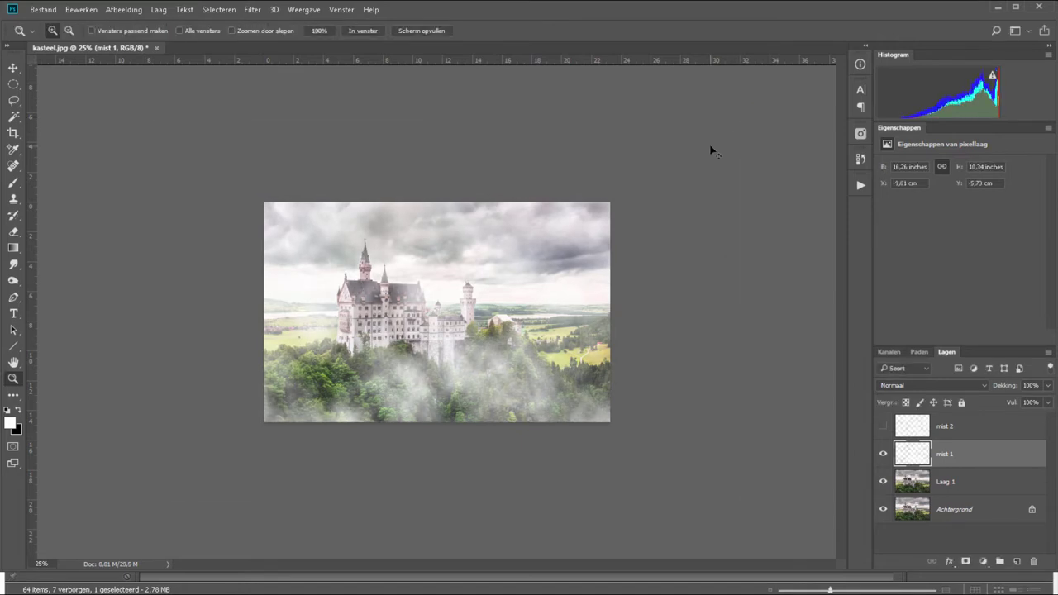
# - Enlarge mist 2 to about 132% with mist 1 hidden, then show and select both mist layers
pyautogui.click(883, 454)
pyautogui.click(882, 425)
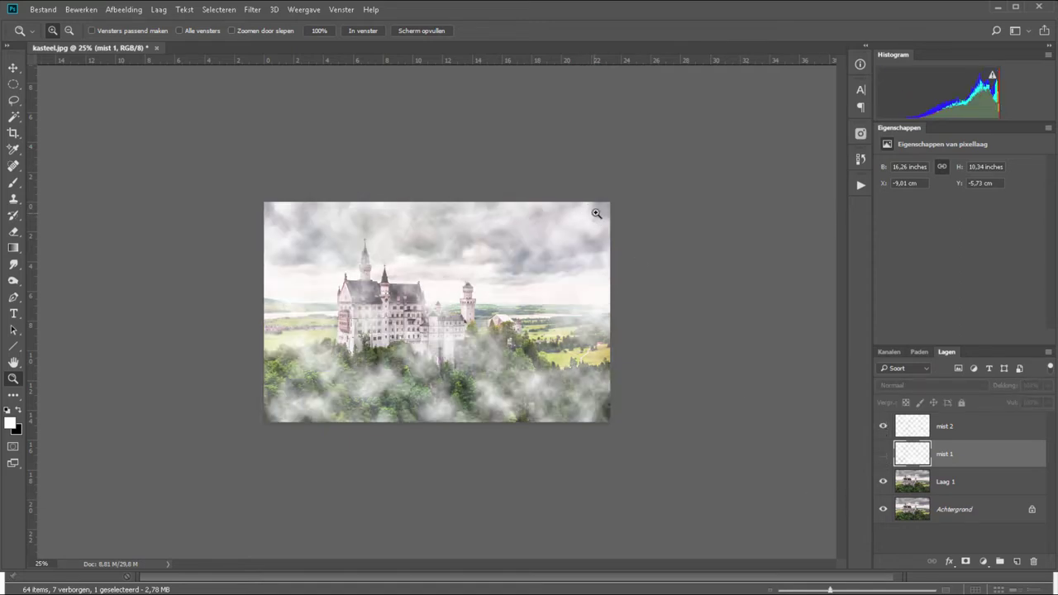
pyautogui.click(917, 424)
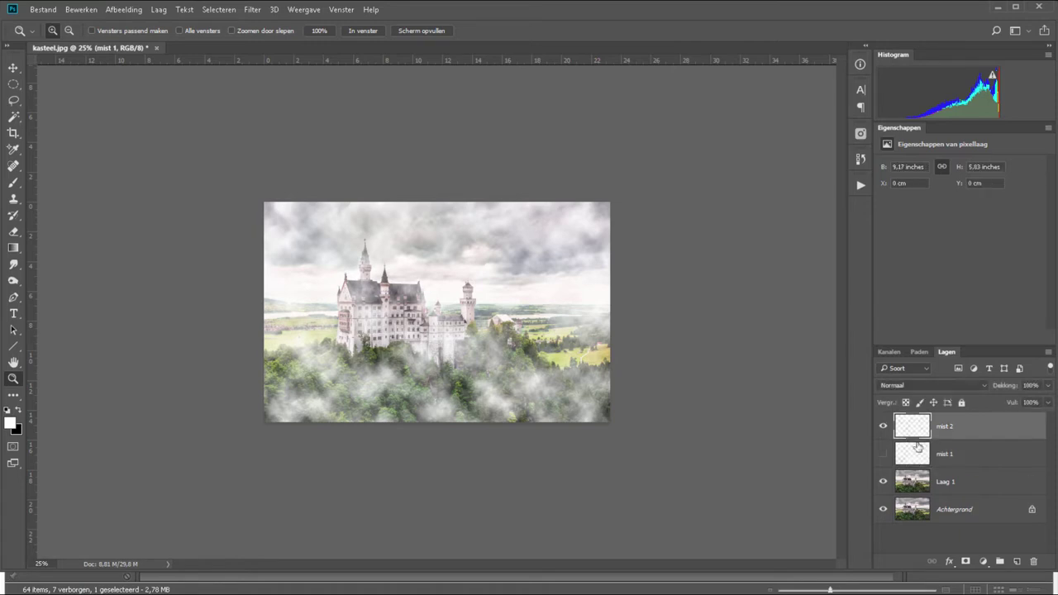
pyautogui.hotkey('ctrl', 't')
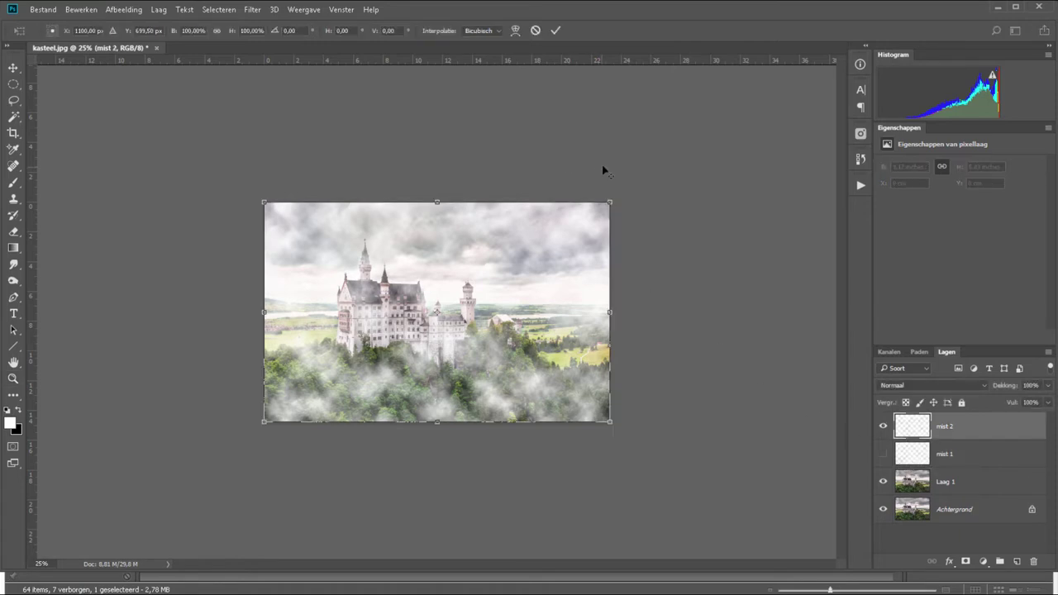
pyautogui.moveTo(609, 200); pyautogui.dragTo(666, 166)
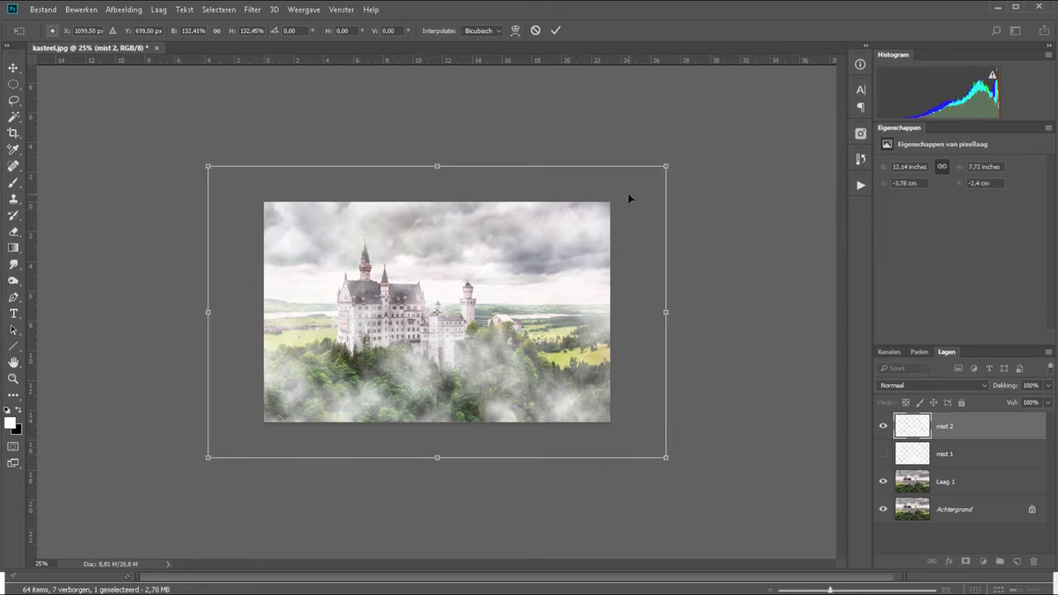
pyautogui.press('z')
pyautogui.click(882, 454)
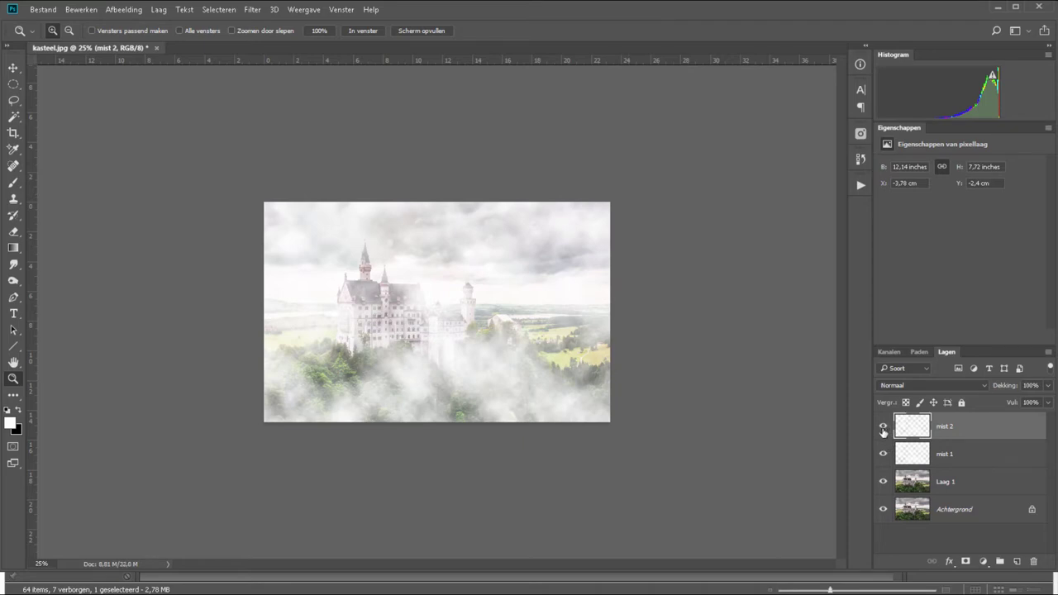
pyautogui.keyDown('shift'); pyautogui.click(969, 461); pyautogui.keyUp('shift')
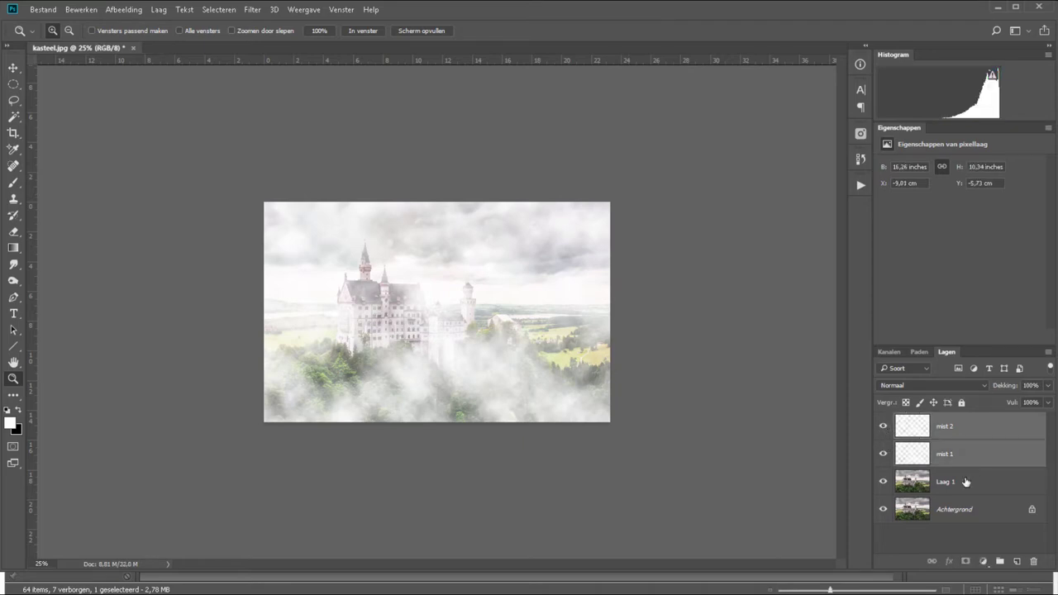
# - Group mist 1 and mist 2 into Groep 1 and zoom in on the castle
pyautogui.hotkey('ctrl', 'g')
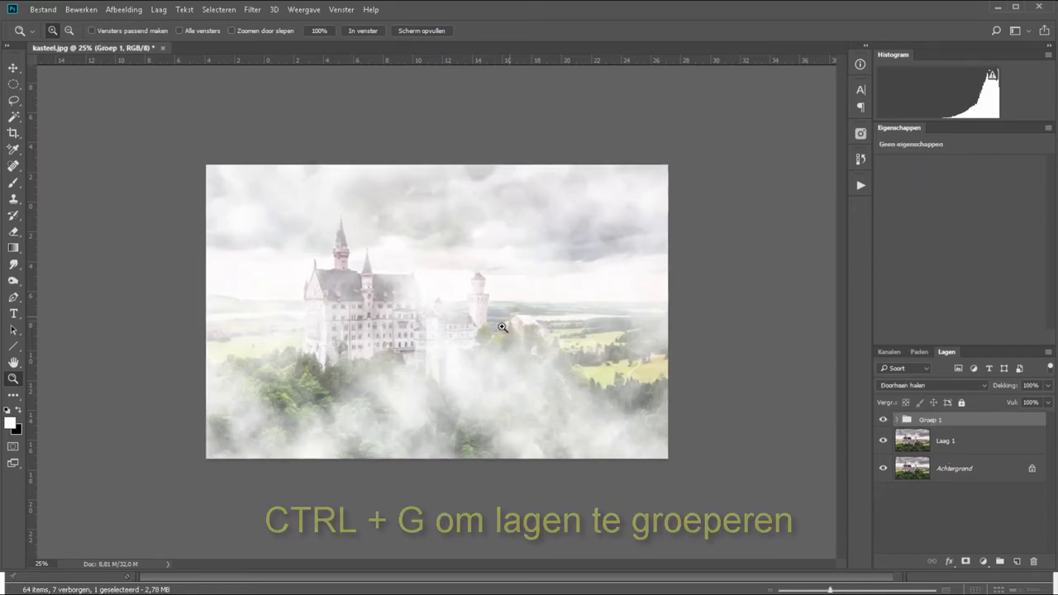
pyautogui.click(489, 327)
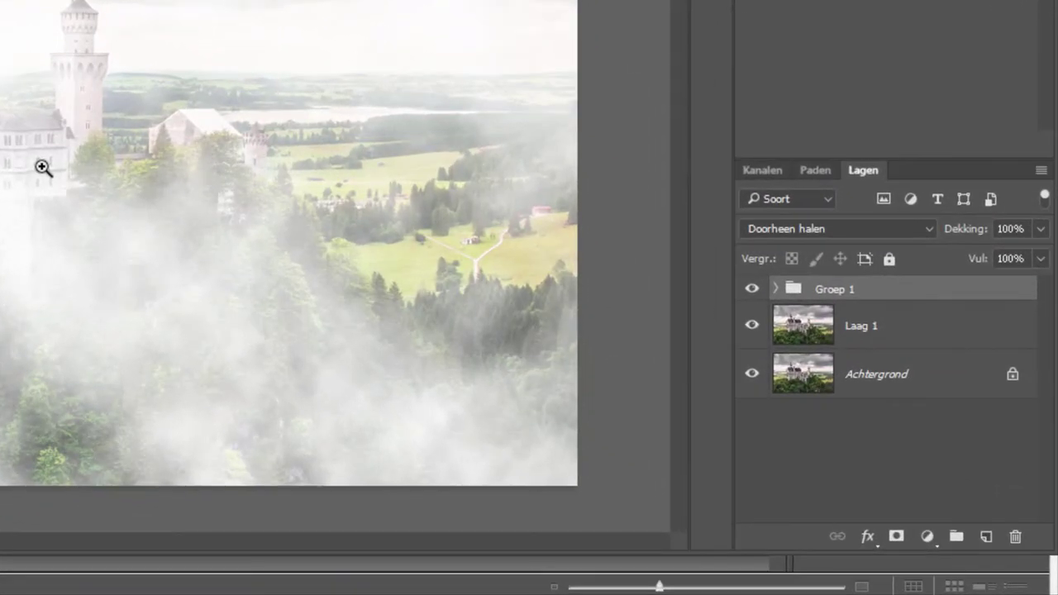
# - Add a black hide-all mask to Groep 1 and paint fog back in with a huge white brush
pyautogui.keyDown('alt'); pyautogui.click(896, 537); pyautogui.keyUp('alt')
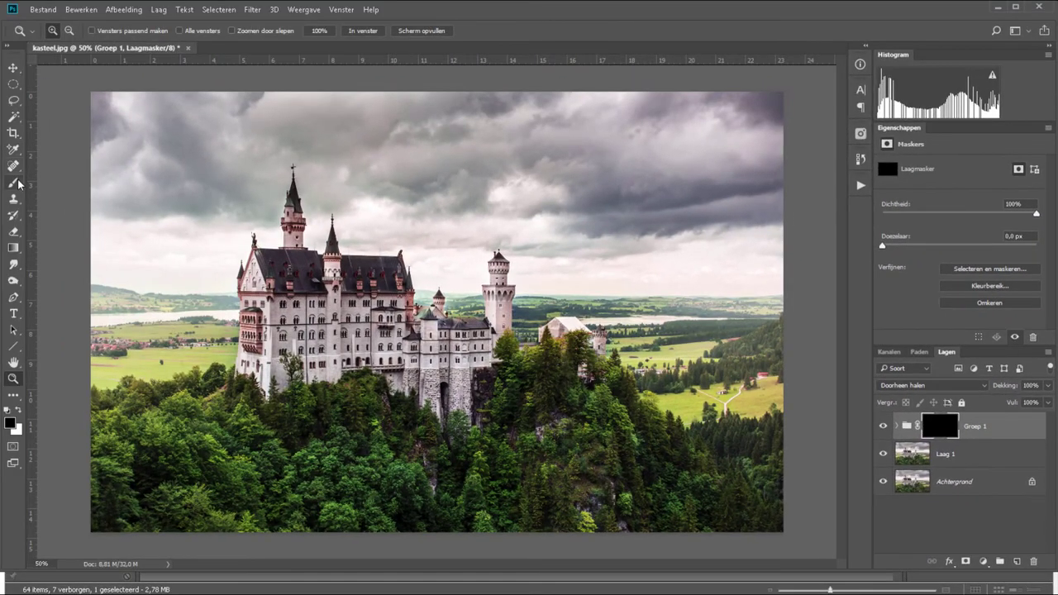
pyautogui.click(18, 182)
pyautogui.click(19, 411)
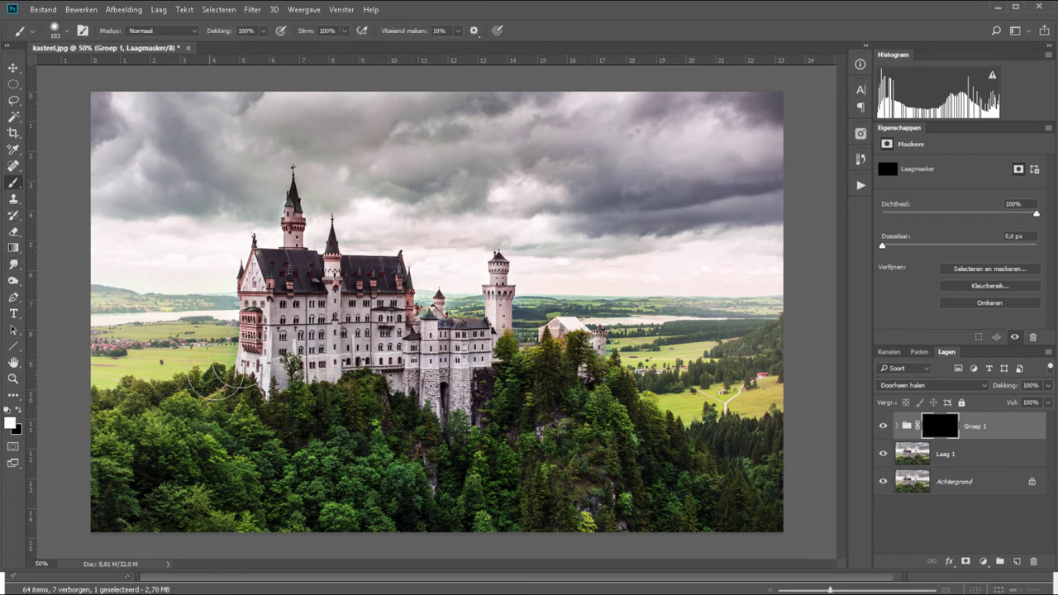
pyautogui.rightClick(286, 367)
pyautogui.moveTo(419, 397); pyautogui.dragTo(414, 397)
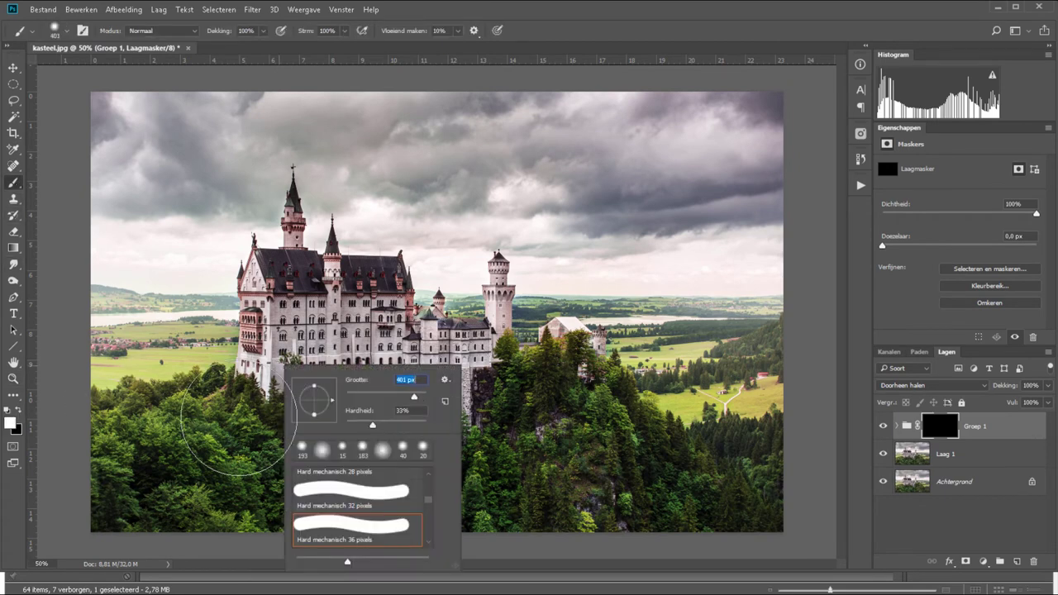
pyautogui.press('Return')
pyautogui.moveTo(141, 449)
pyautogui.mouseDown()
pyautogui.moveTo(224, 491)
pyautogui.moveTo(172, 522)
pyautogui.moveTo(385, 495)
pyautogui.moveTo(689, 484)
pyautogui.moveTo(541, 496)
pyautogui.moveTo(785, 327)
pyautogui.moveTo(725, 331)
pyautogui.mouseUp()
pyautogui.rightClick(727, 331)
pyautogui.moveTo(866, 366); pyautogui.dragTo(875, 364)
pyautogui.press('Return')
pyautogui.moveTo(628, 330)
pyautogui.mouseDown()
pyautogui.moveTo(545, 330)
pyautogui.moveTo(744, 331)
pyautogui.moveTo(554, 331)
pyautogui.mouseUp()
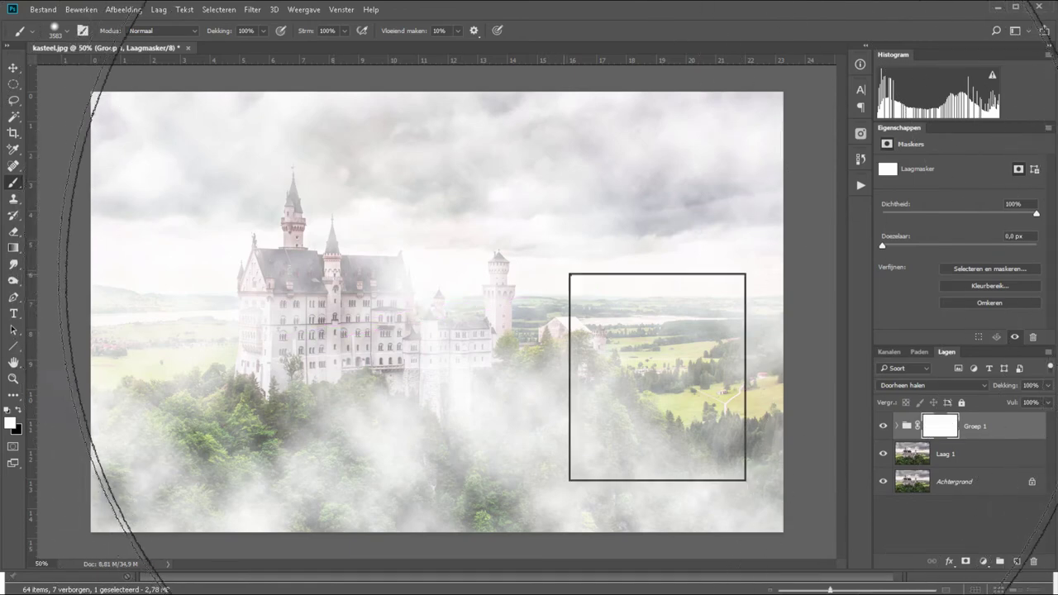
# - Clear the fog off the castle with a 417 px black brush
pyautogui.moveTo(702, 304); pyautogui.dragTo(695, 306)
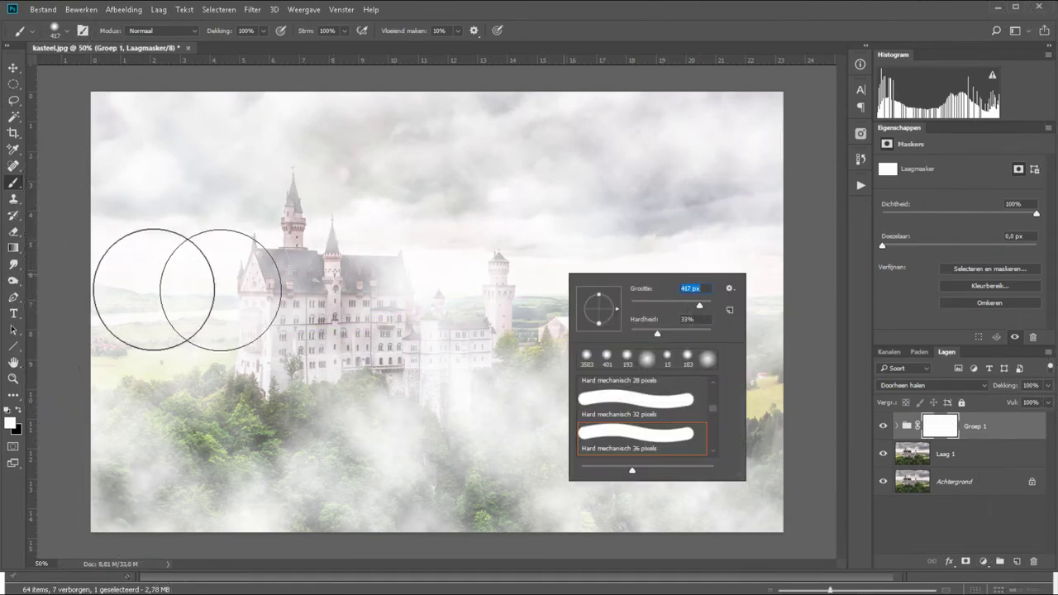
pyautogui.click(14, 395)
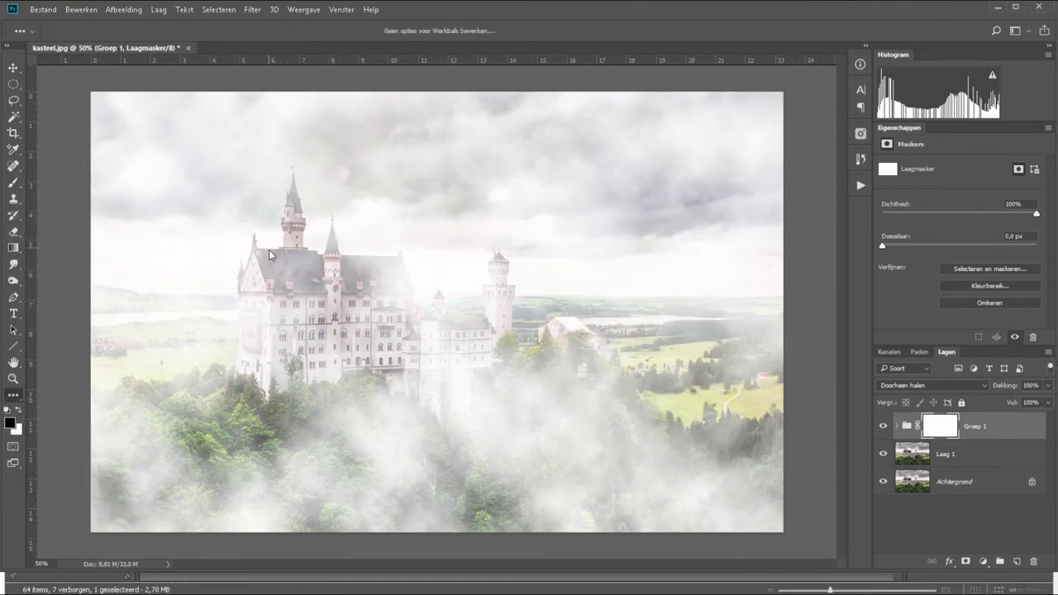
pyautogui.click(13, 181)
pyautogui.moveTo(281, 206)
pyautogui.mouseDown()
pyautogui.moveTo(262, 368)
pyautogui.moveTo(425, 295)
pyautogui.moveTo(619, 349)
pyautogui.moveTo(433, 247)
pyautogui.moveTo(283, 260)
pyautogui.moveTo(448, 283)
pyautogui.moveTo(567, 377)
pyautogui.moveTo(328, 423)
pyautogui.mouseUp()
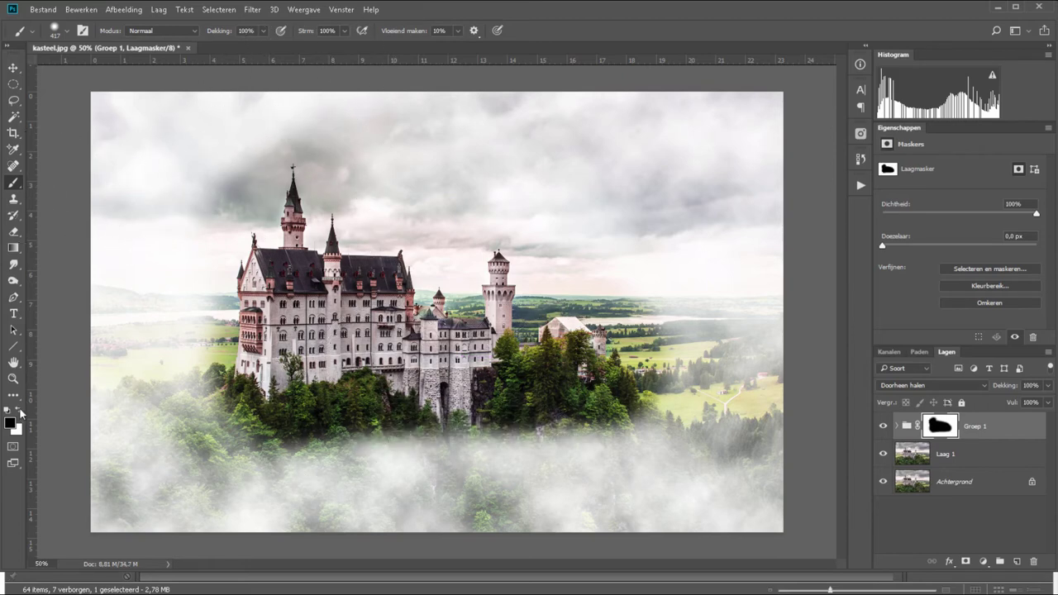
# - Restore faint fog over the trees and castle top with white at 31% opacity
pyautogui.click(20, 411)
pyautogui.moveTo(223, 33); pyautogui.dragTo(211, 34)
pyautogui.moveTo(248, 389); pyautogui.dragTo(576, 366)
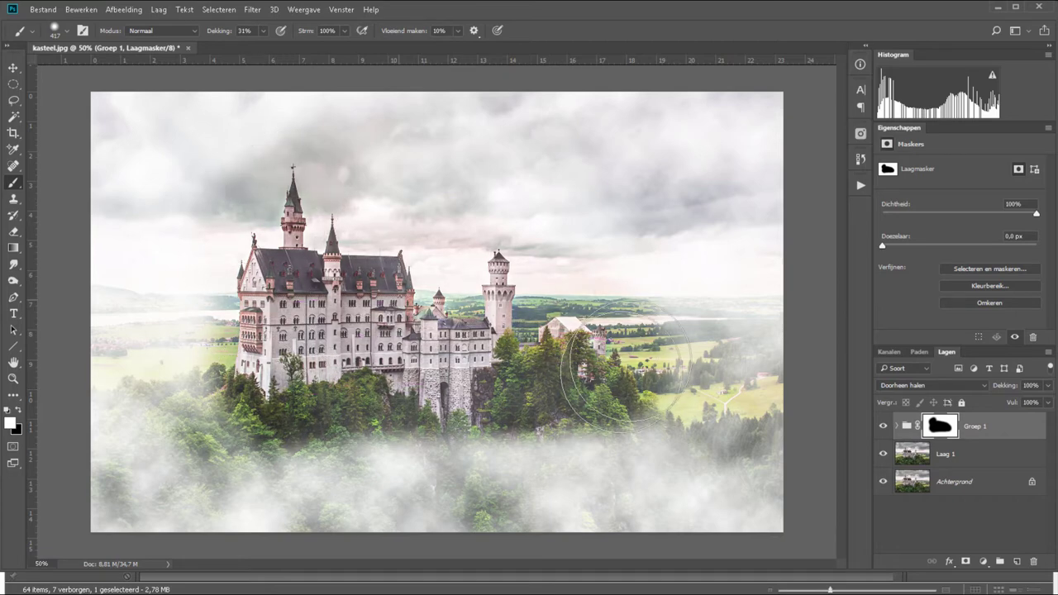
pyautogui.moveTo(625, 368)
pyautogui.mouseDown()
pyautogui.moveTo(277, 213)
pyautogui.moveTo(583, 366)
pyautogui.mouseUp()
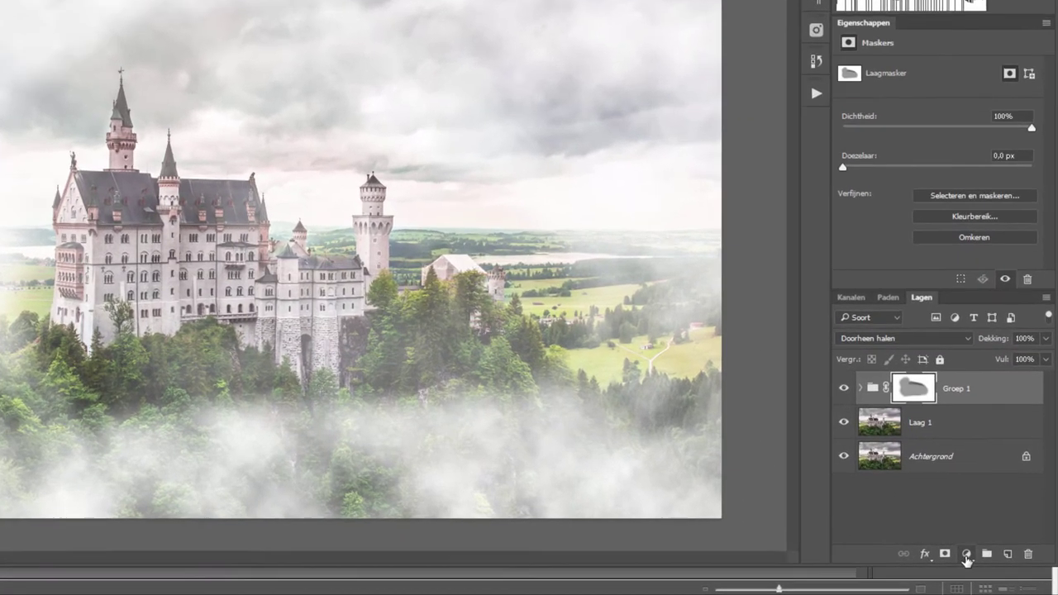
# - Add a Kleurtoon/verzadiging adjustment with Verzadiging -29, then a new empty layer on top
pyautogui.click(983, 561)
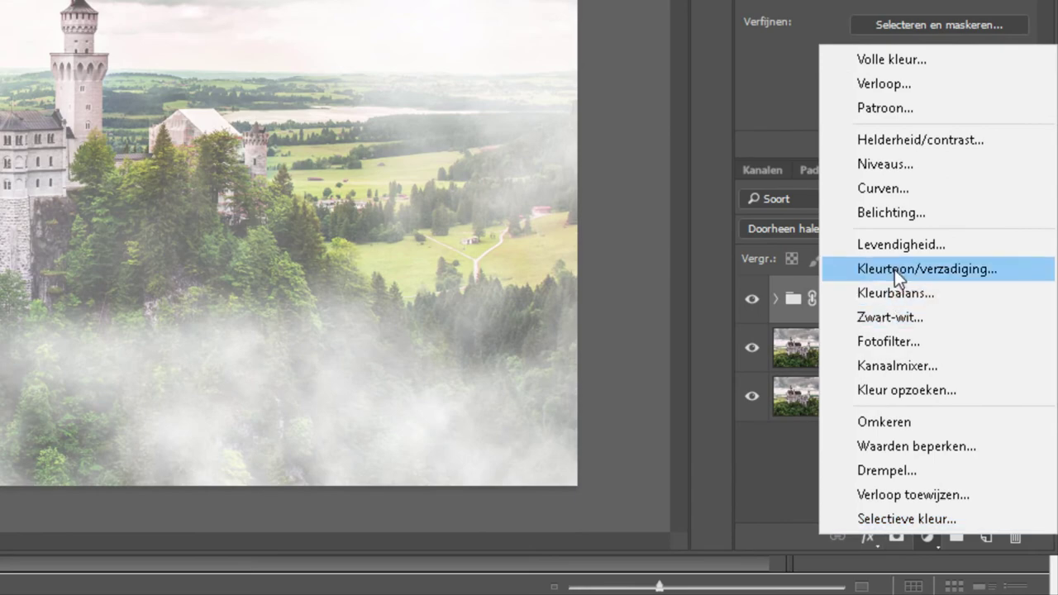
pyautogui.click(894, 270)
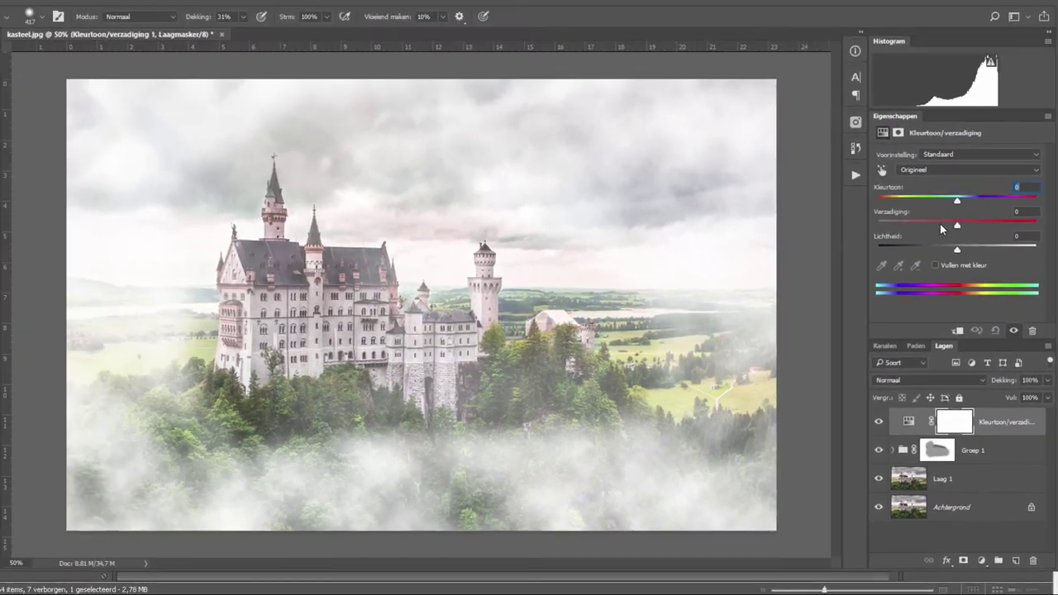
pyautogui.moveTo(956, 226); pyautogui.dragTo(936, 235)
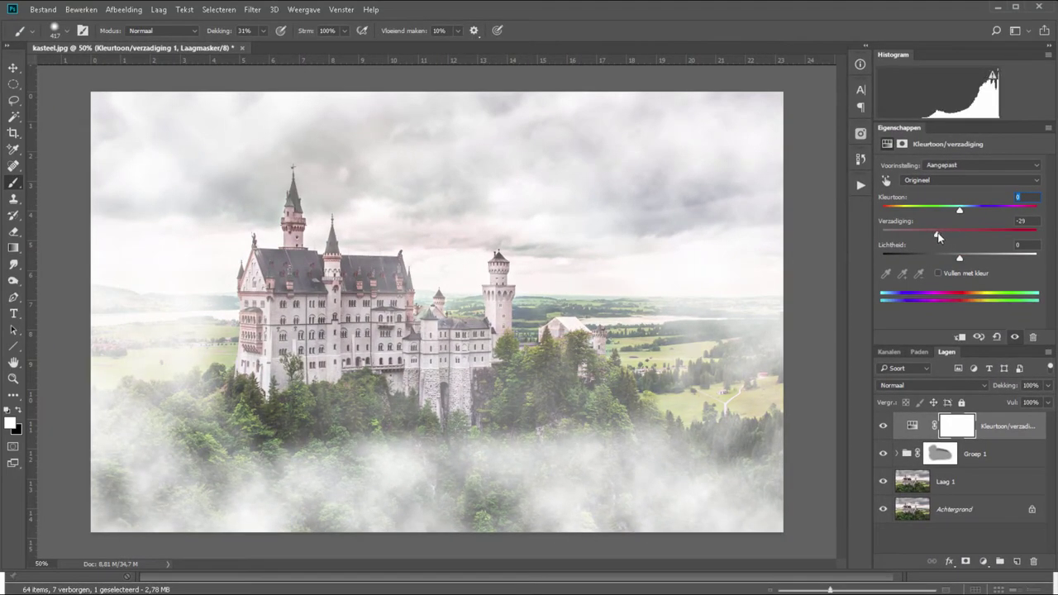
pyautogui.click(1017, 562)
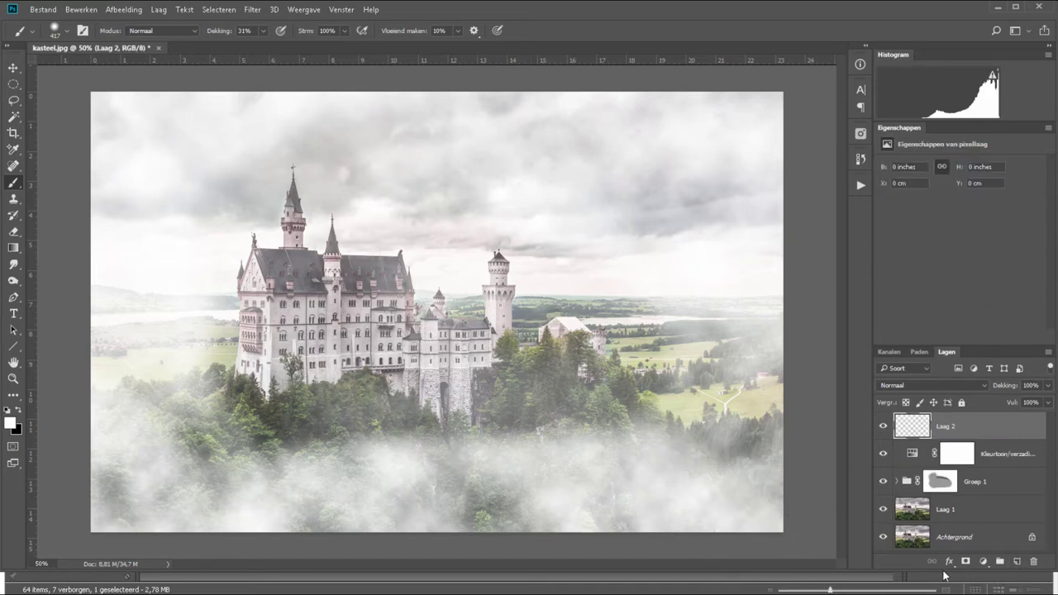
# - Rename Laag 2 to 'vignet' and draw an oval selection spanning the whole image
pyautogui.doubleClick(943, 424)
pyautogui.write('met')
pyautogui.press('Return')
pyautogui.click(12, 85)
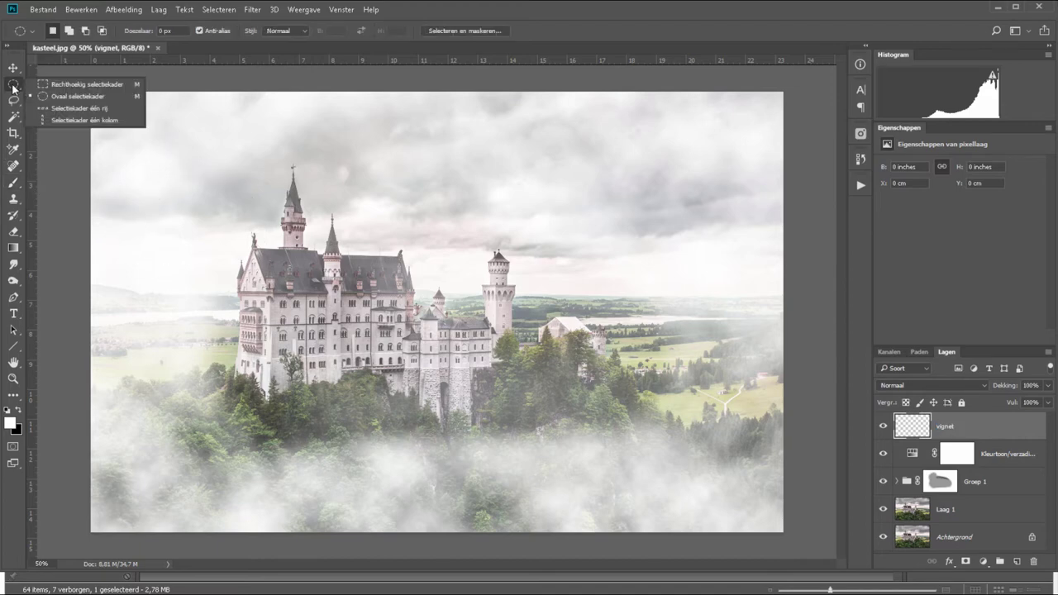
pyautogui.click(57, 97)
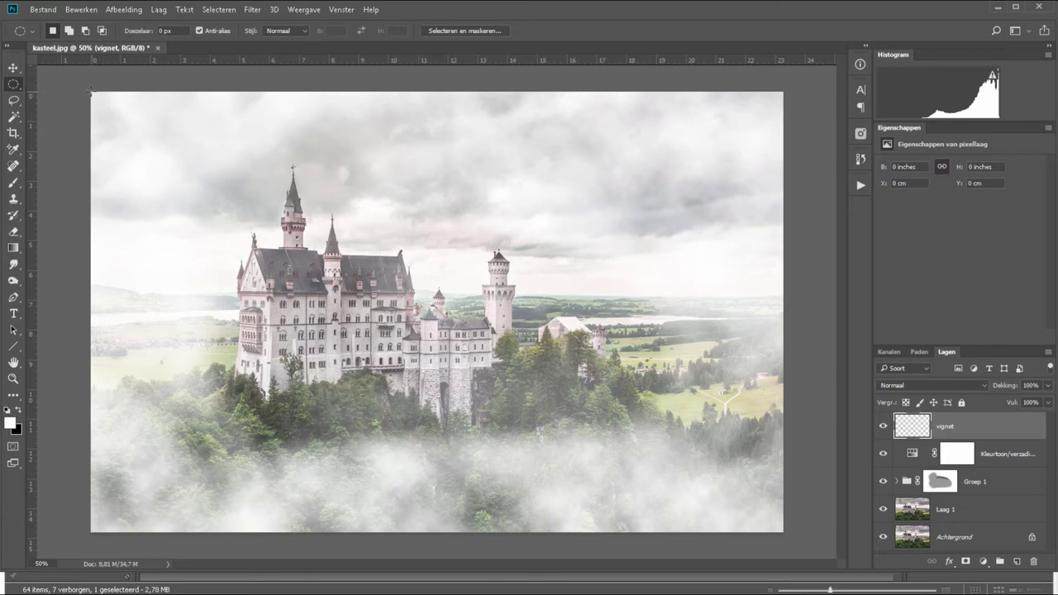
pyautogui.moveTo(93, 94); pyautogui.dragTo(777, 529)
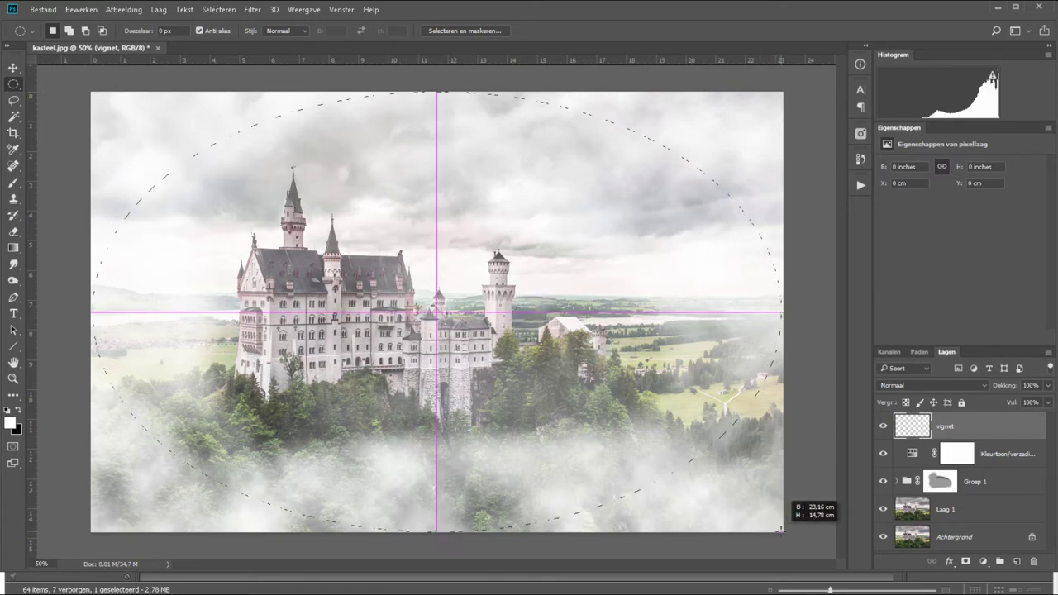
pyautogui.moveTo(777, 529); pyautogui.dragTo(777, 529)
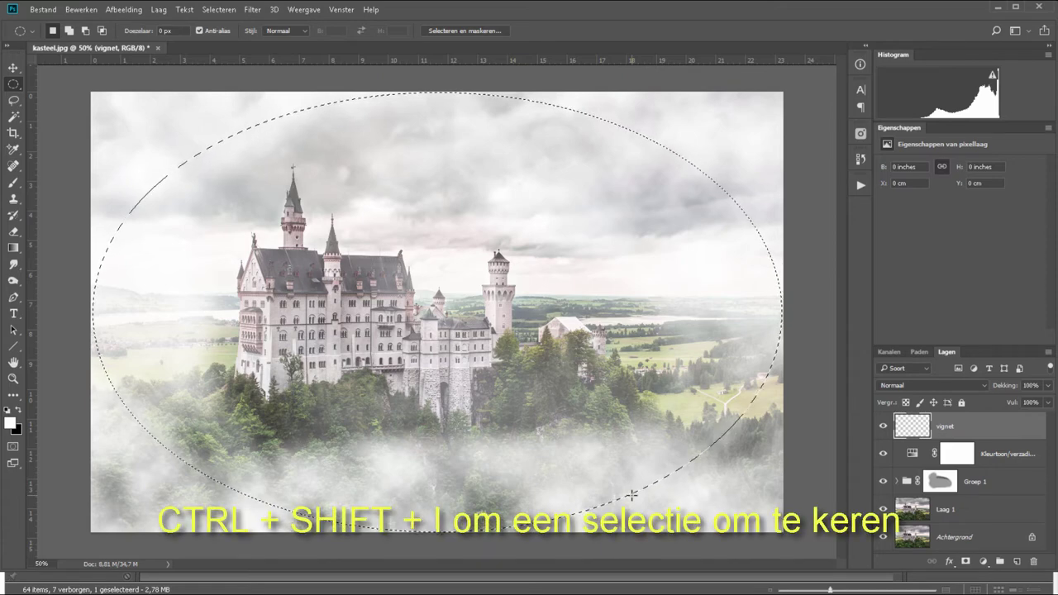
# - Invert the oval selection, fill the surrounding area with black, and deselect
pyautogui.hotkey('ctrl', 'shift', 'i')
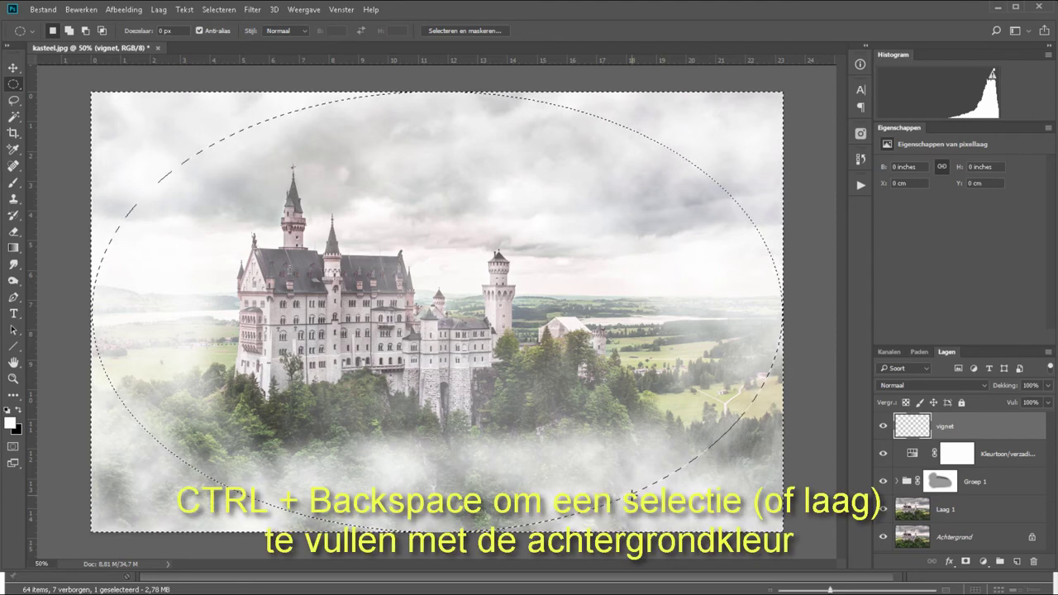
pyautogui.hotkey('ctrl', 'BackSpace')
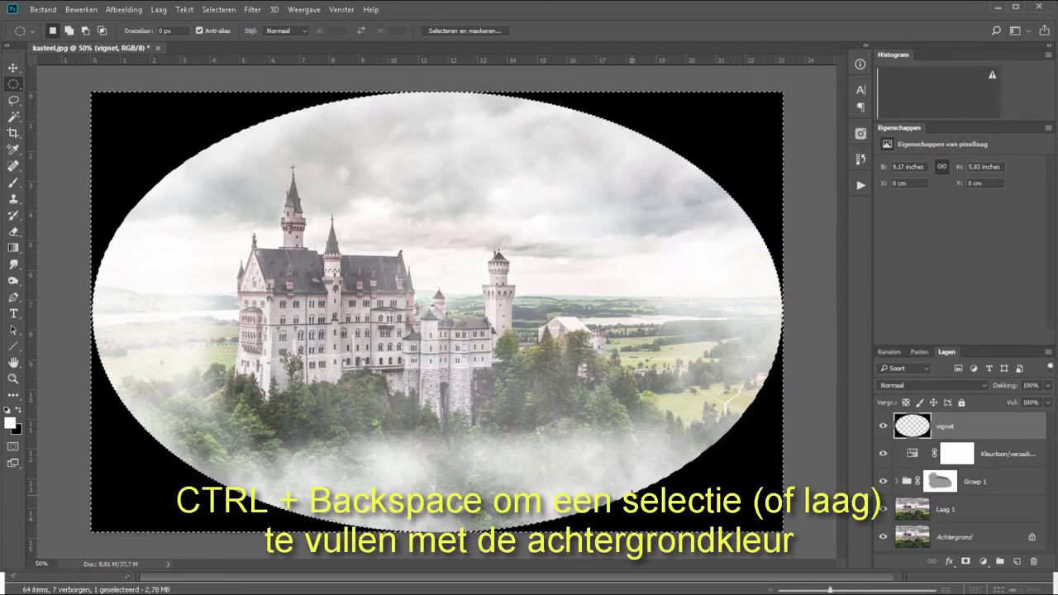
pyautogui.hotkey('ctrl', 'd')
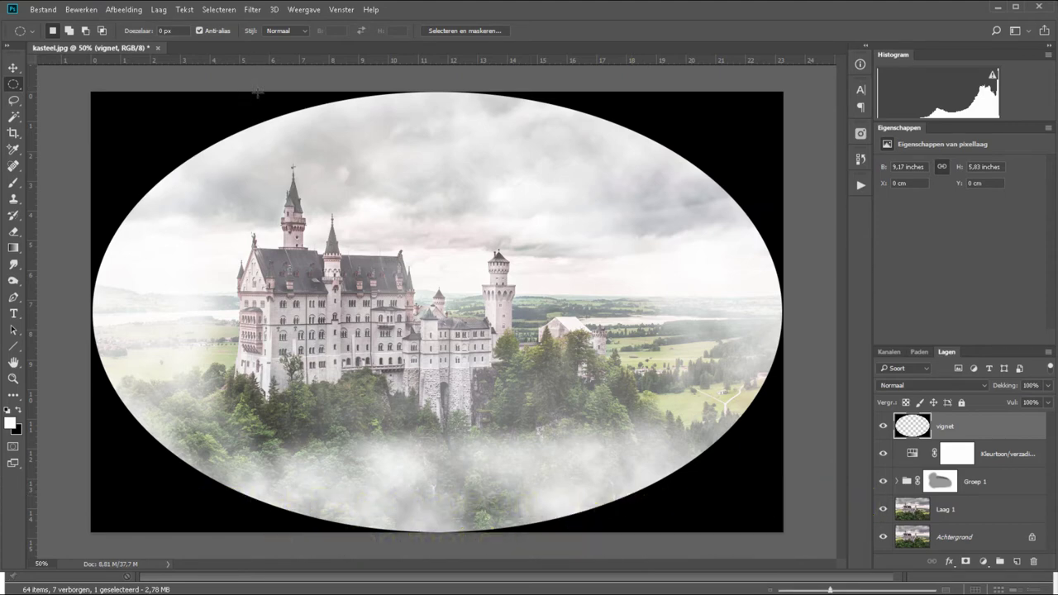
pyautogui.click(253, 10)
pyautogui.moveTo(267, 221)
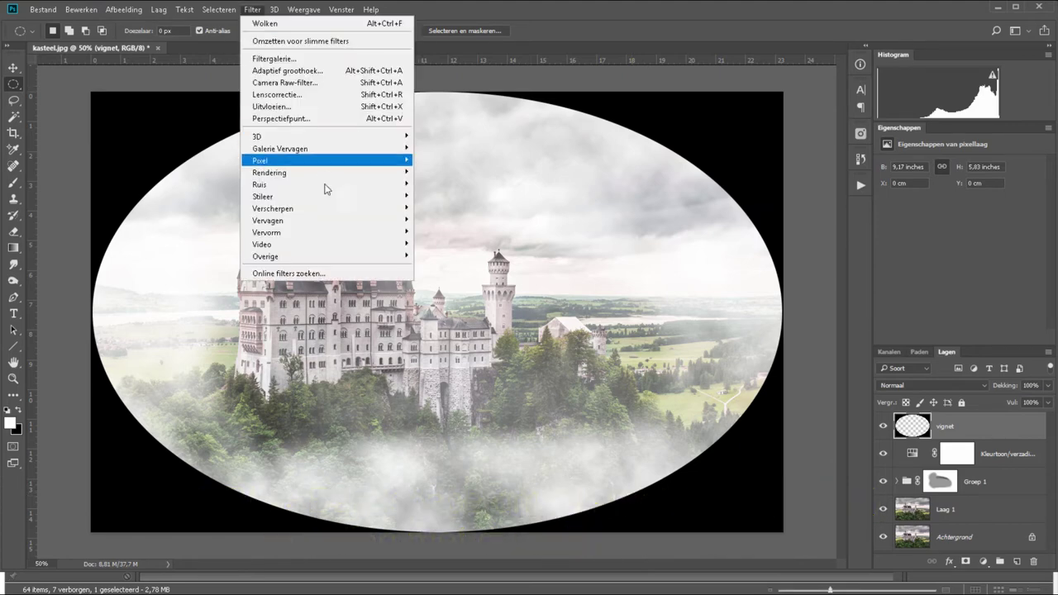
# - Apply a large-radius Gaussian blur (Gaussiaans vervagen) to soften the black vignette edge
pyautogui.click(187, 233)
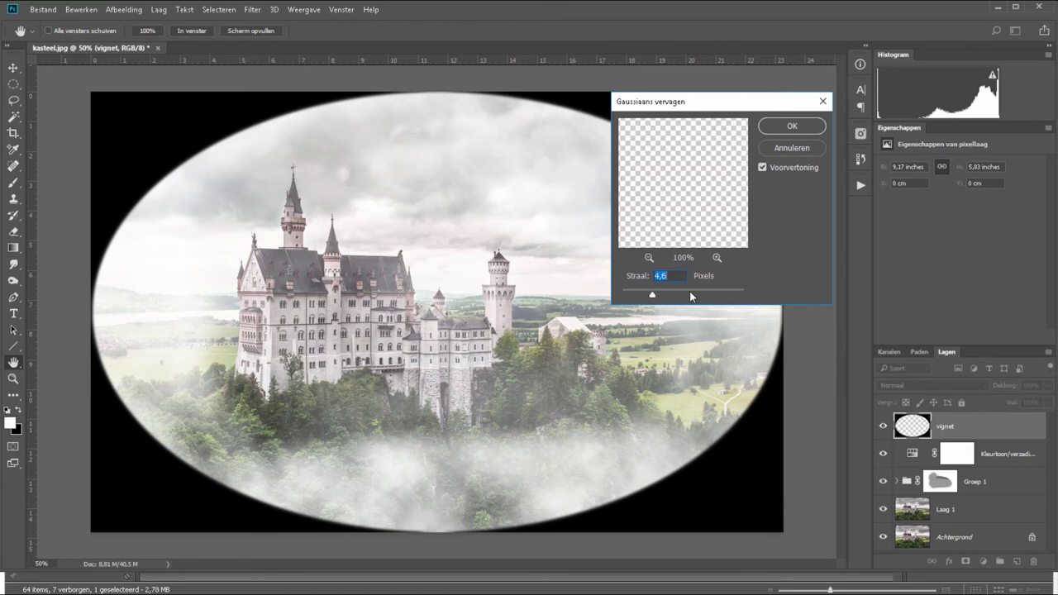
pyautogui.moveTo(698, 291); pyautogui.dragTo(728, 295)
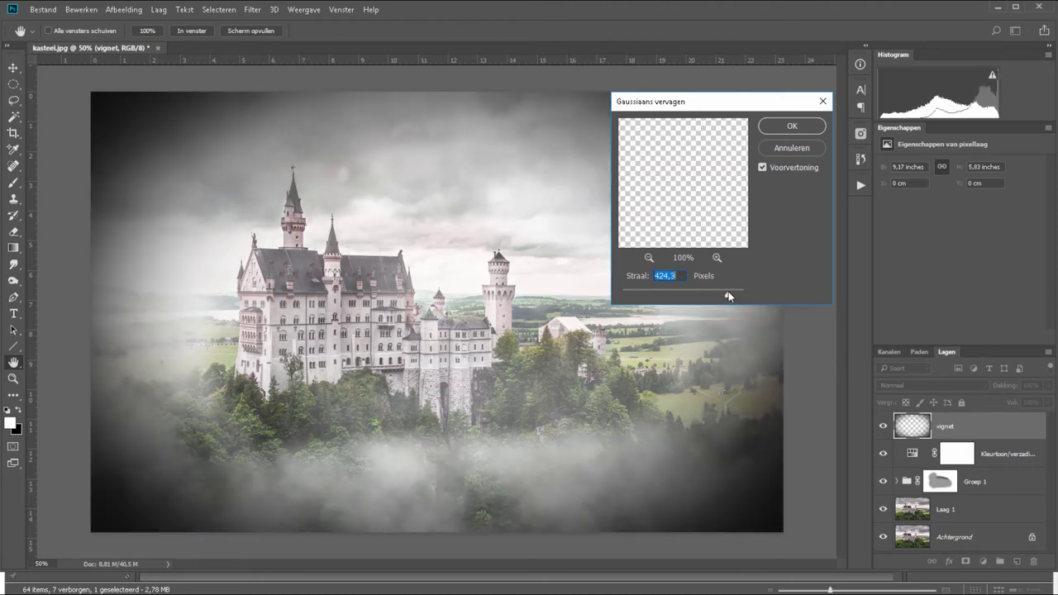
pyautogui.press('Return')
# - Lower the vignet layer's opacity to 47%
pyautogui.press('m')
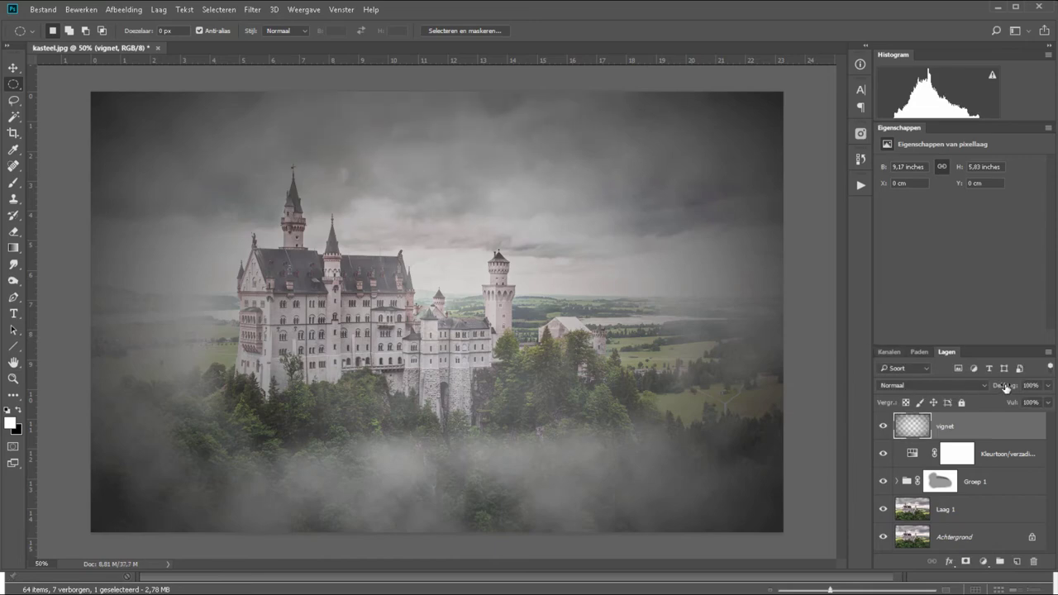
pyautogui.moveTo(1005, 388); pyautogui.dragTo(995, 392)
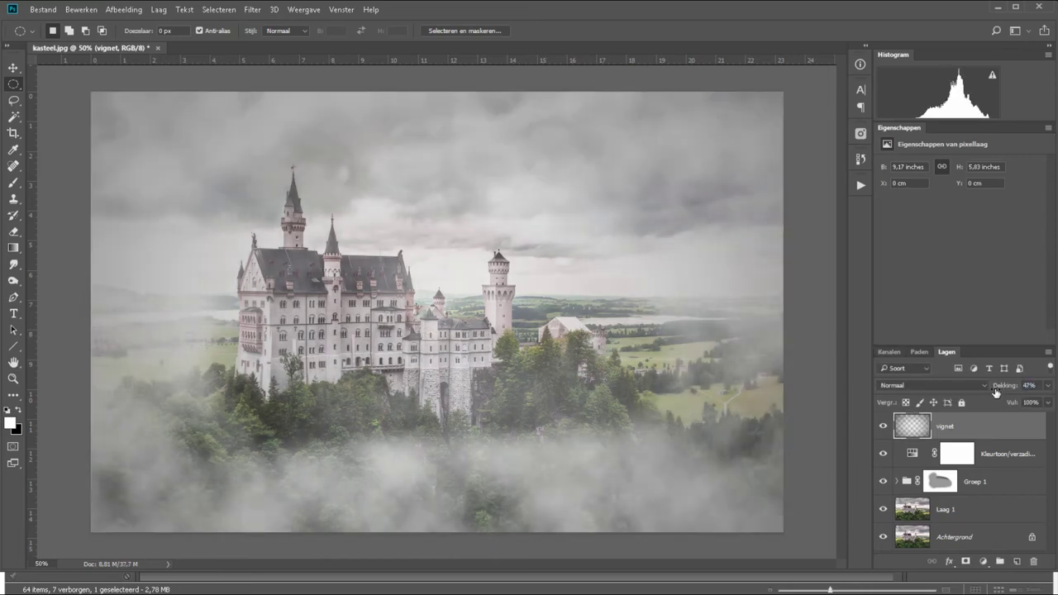
pyautogui.click(996, 461)
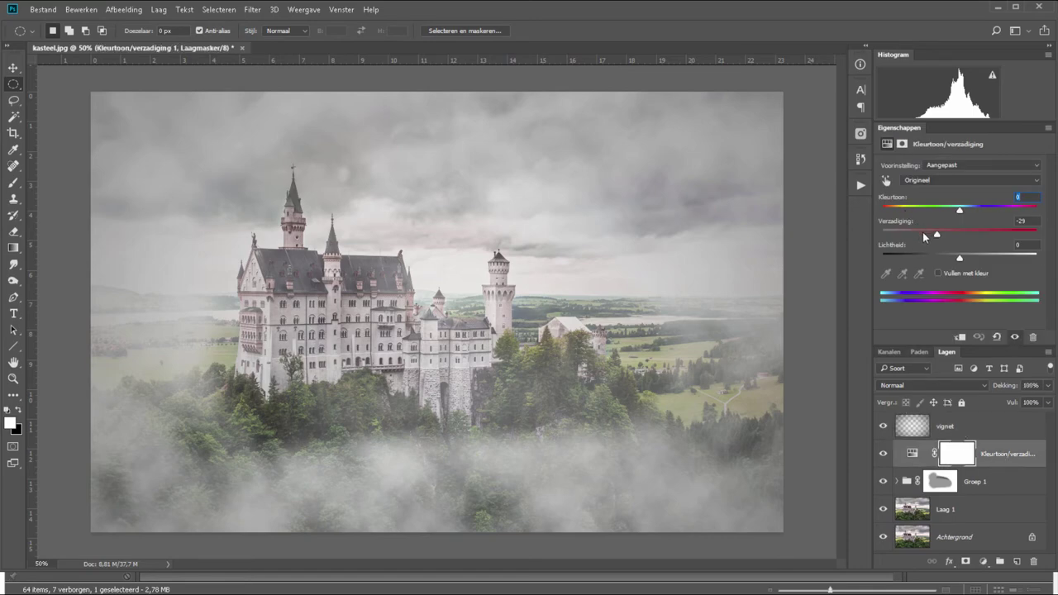
# - Set Kleurtoon/verzadiging saturation to -41 and drop Groep 1's opacity to 90%
pyautogui.moveTo(924, 237); pyautogui.dragTo(929, 237)
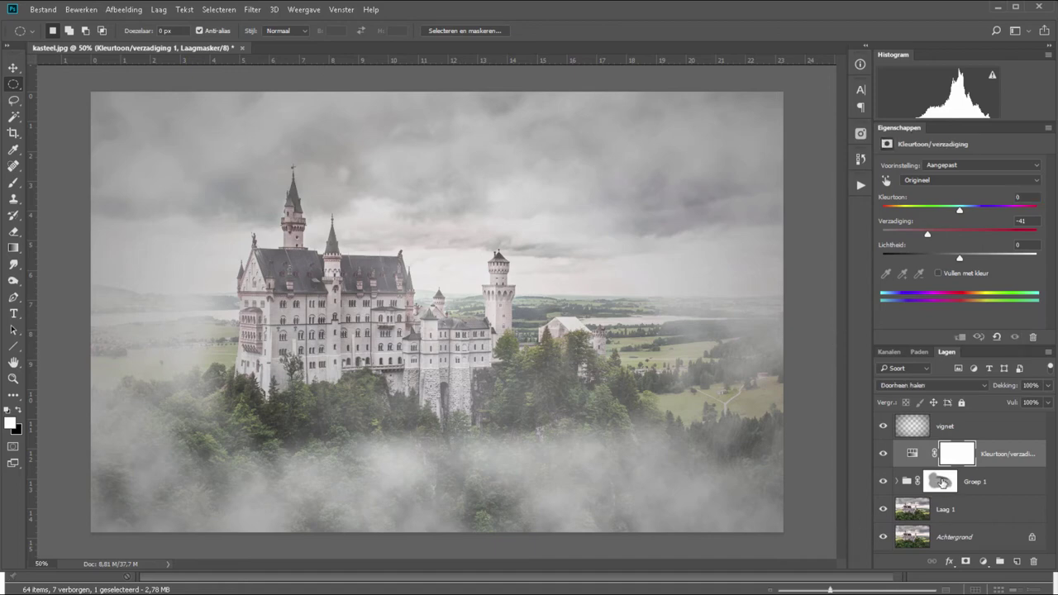
pyautogui.click(940, 482)
pyautogui.click(912, 489)
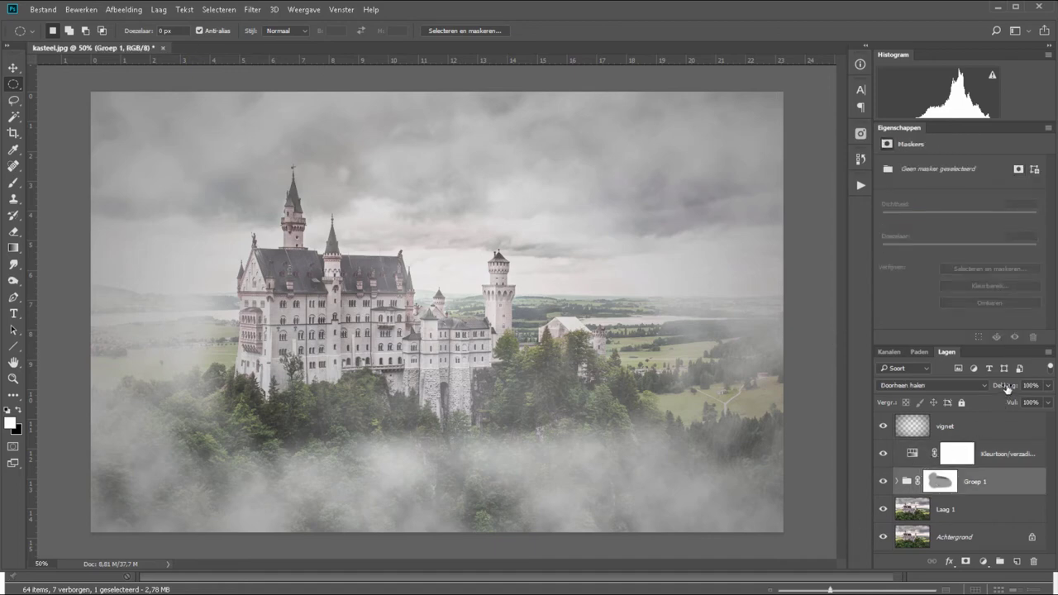
pyautogui.moveTo(1007, 389); pyautogui.dragTo(1007, 388)
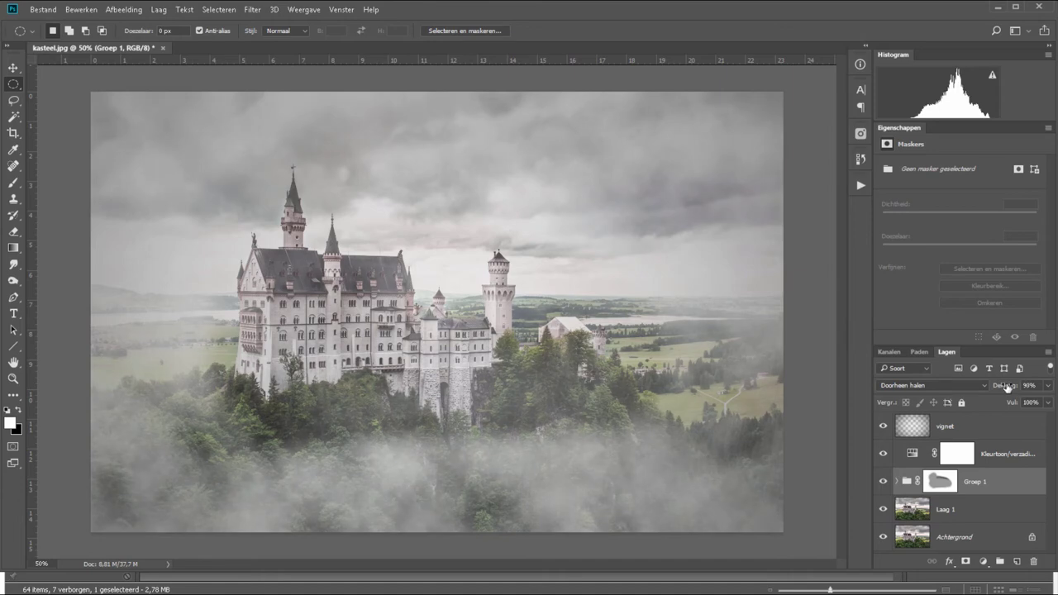
pyautogui.click(991, 428)
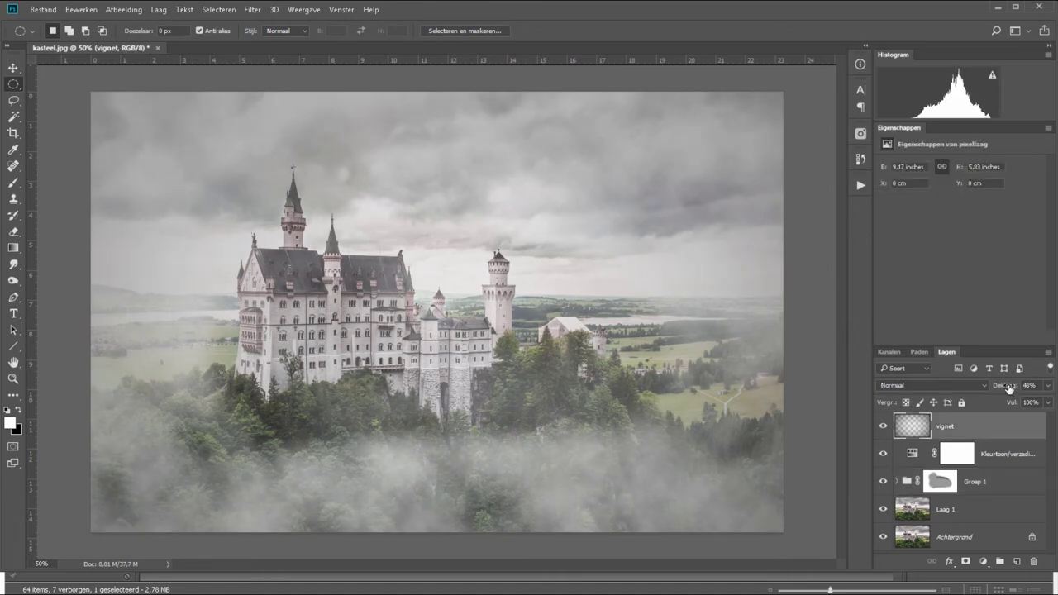
pyautogui.click(1002, 456)
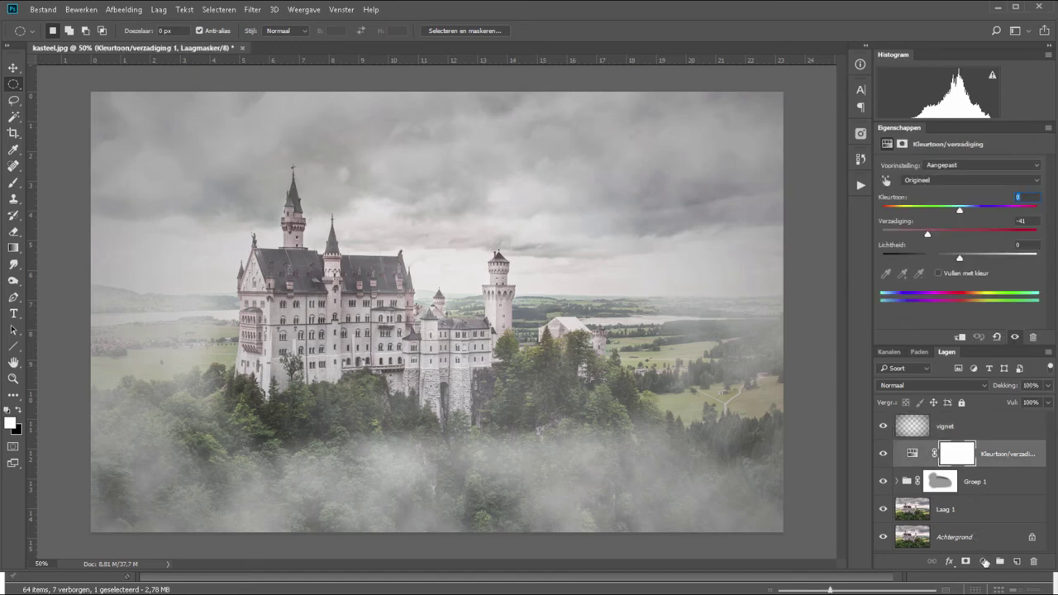
pyautogui.click(984, 562)
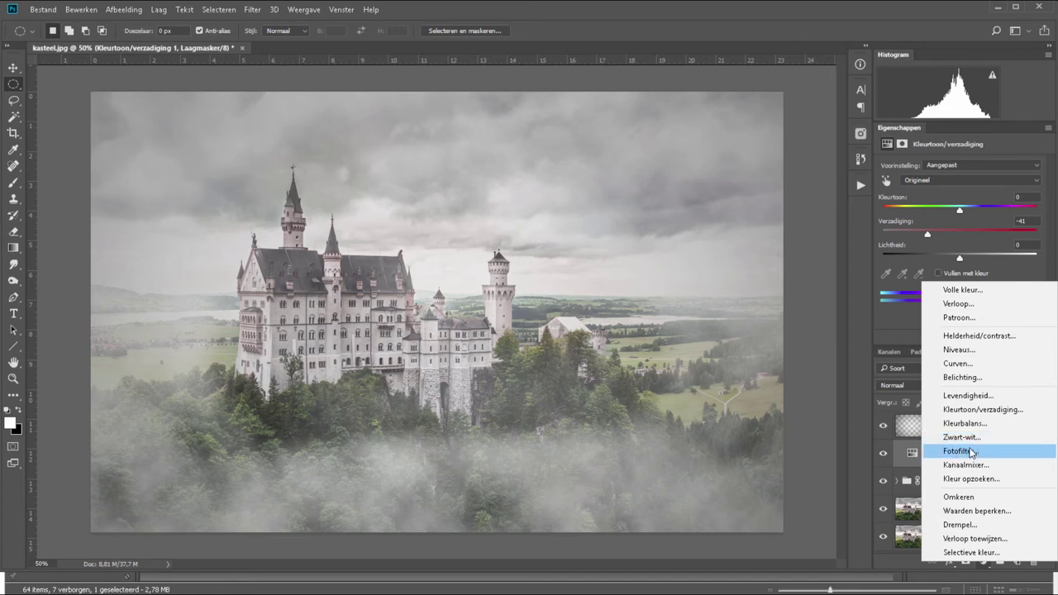
# - Add a Fotofilter adjustment layer set to Sepia with density raised to 30%
pyautogui.click(962, 451)
pyautogui.click(942, 165)
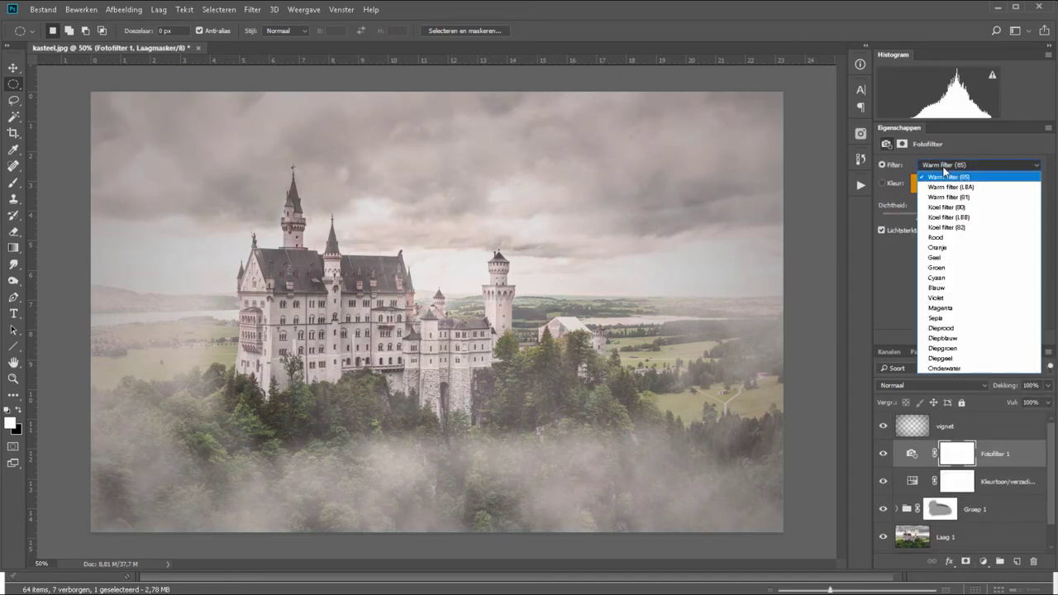
pyautogui.click(942, 317)
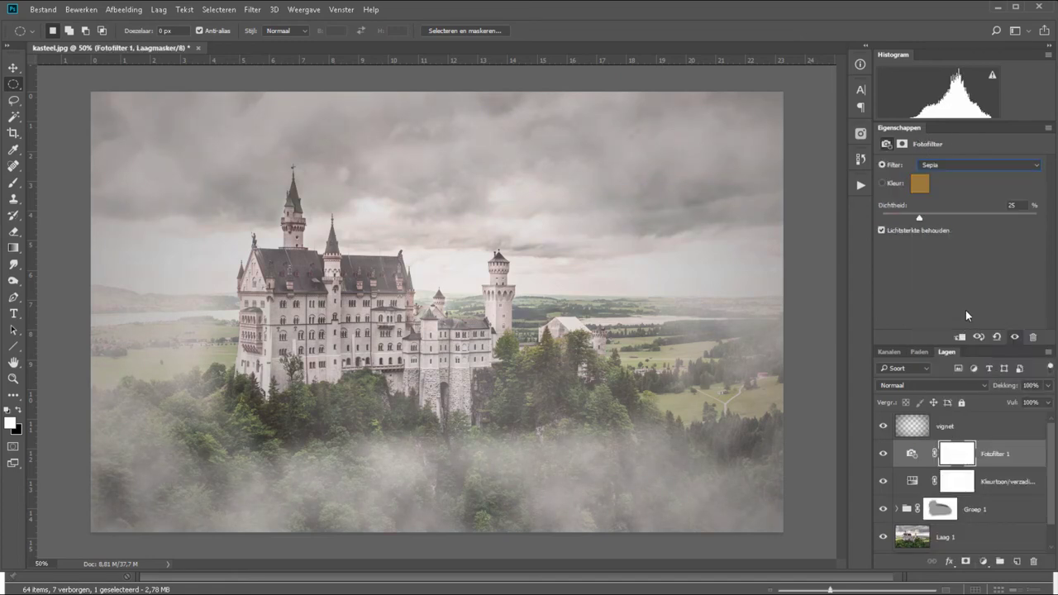
pyautogui.moveTo(959, 216)
pyautogui.mouseDown()
pyautogui.moveTo(972, 215)
pyautogui.moveTo(930, 224)
pyautogui.mouseUp()
pyautogui.scroll(-2, 1052, 500)
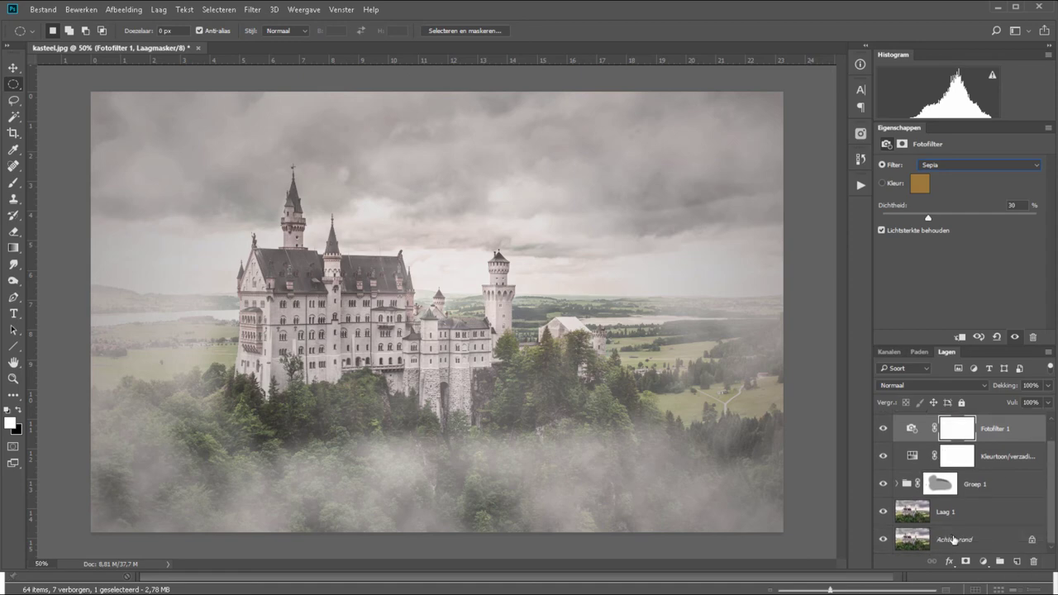
pyautogui.click(992, 519)
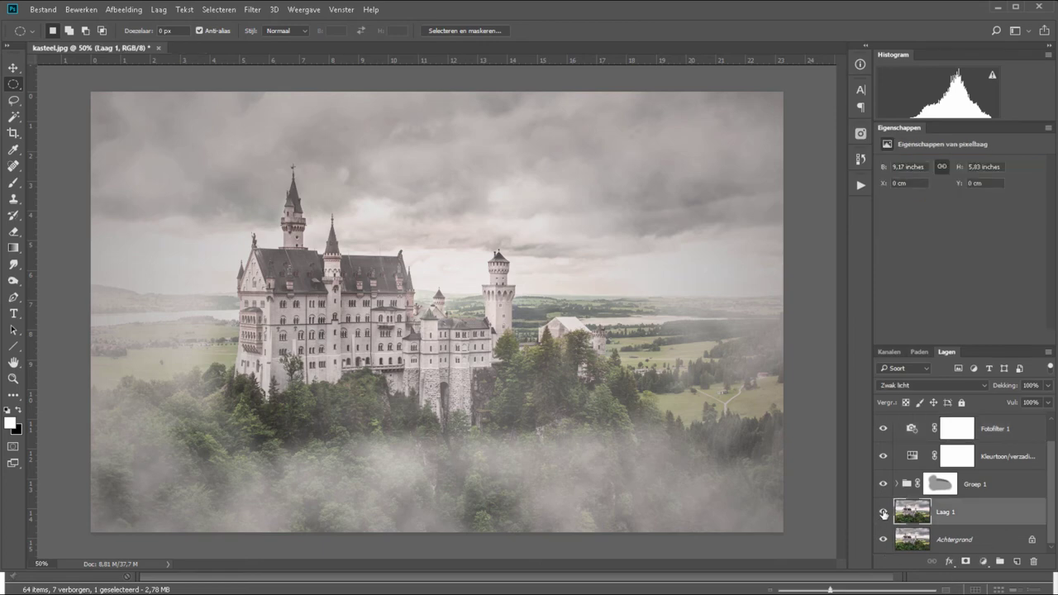
pyautogui.click(883, 513)
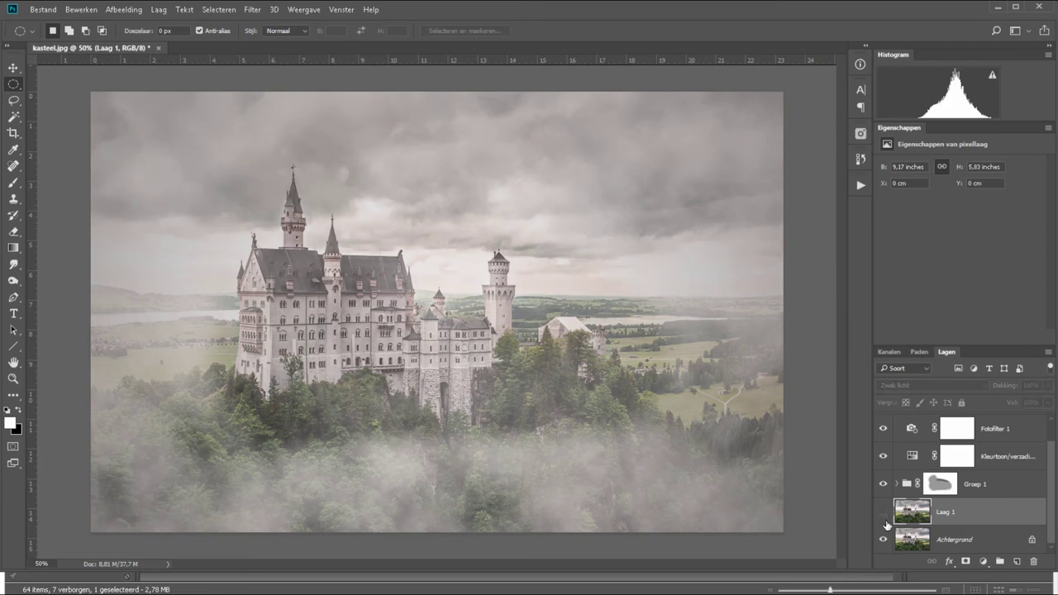
pyautogui.click(883, 513)
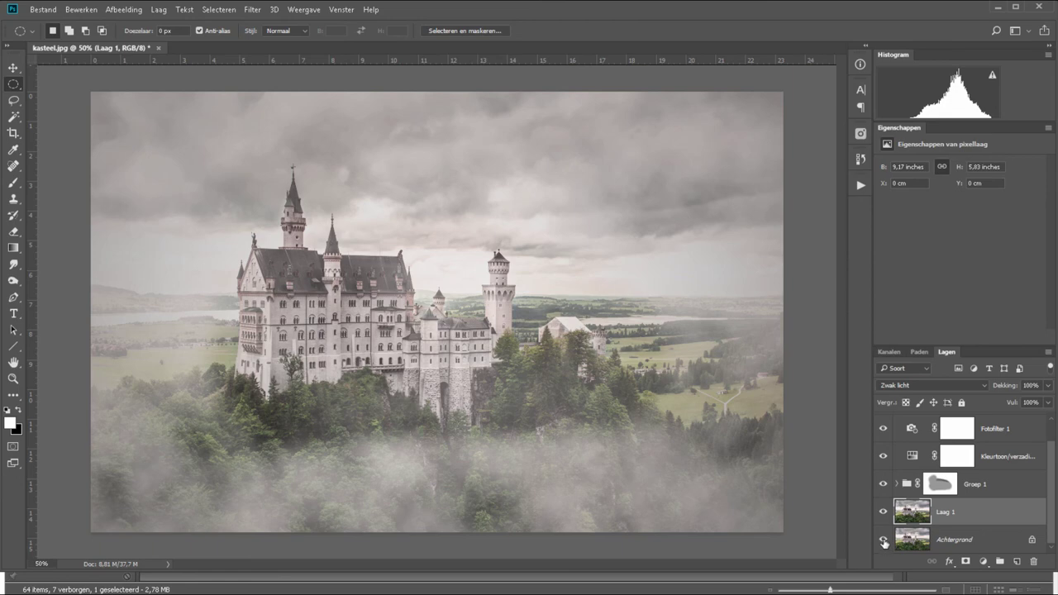
pyautogui.keyDown('alt'); pyautogui.click(882, 541); pyautogui.keyUp('alt')
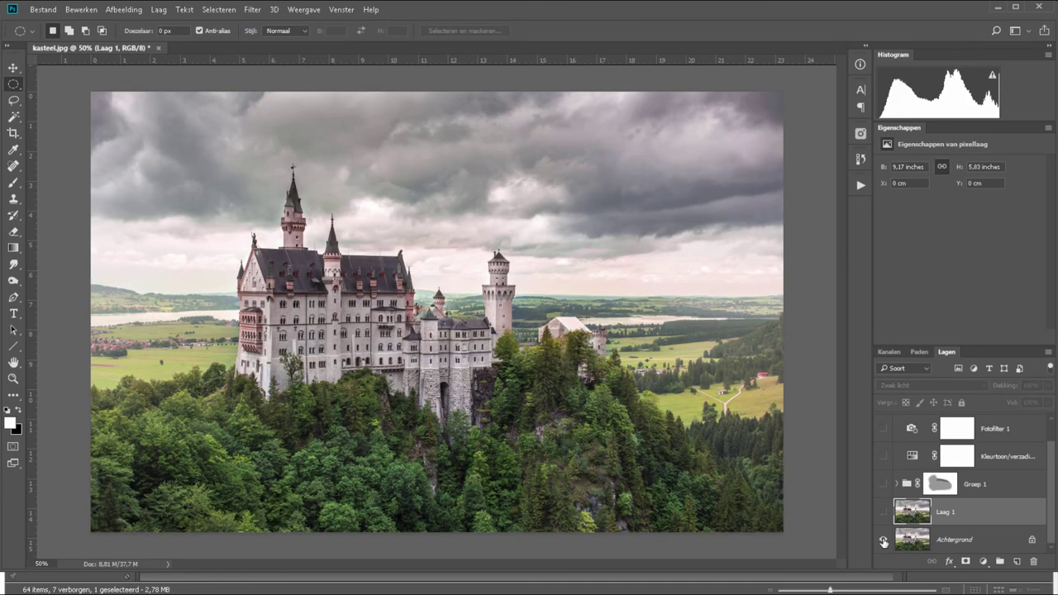
pyautogui.keyDown('alt'); pyautogui.click(883, 541); pyautogui.keyUp('alt')
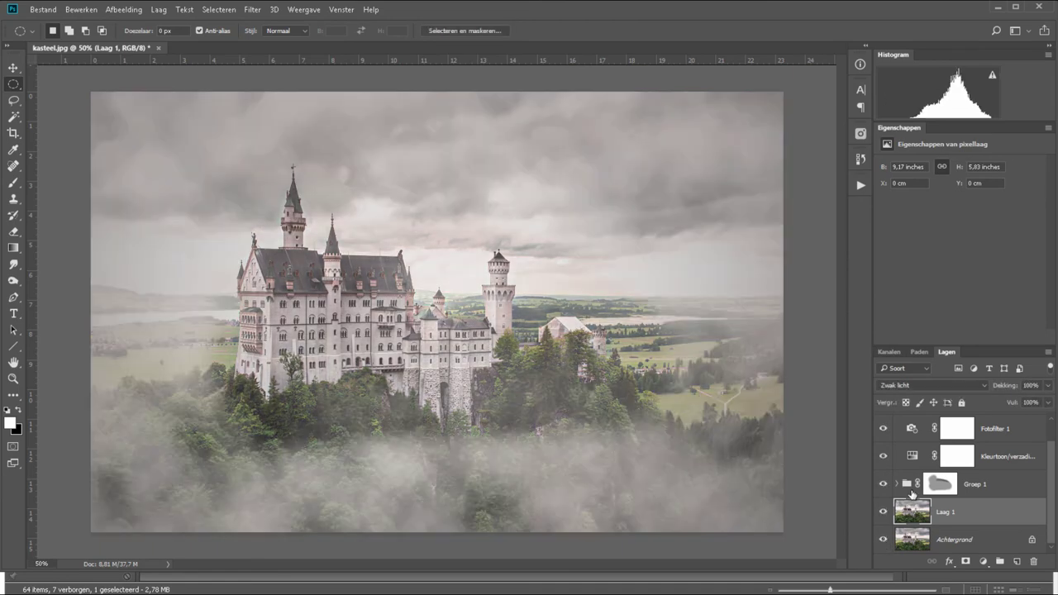